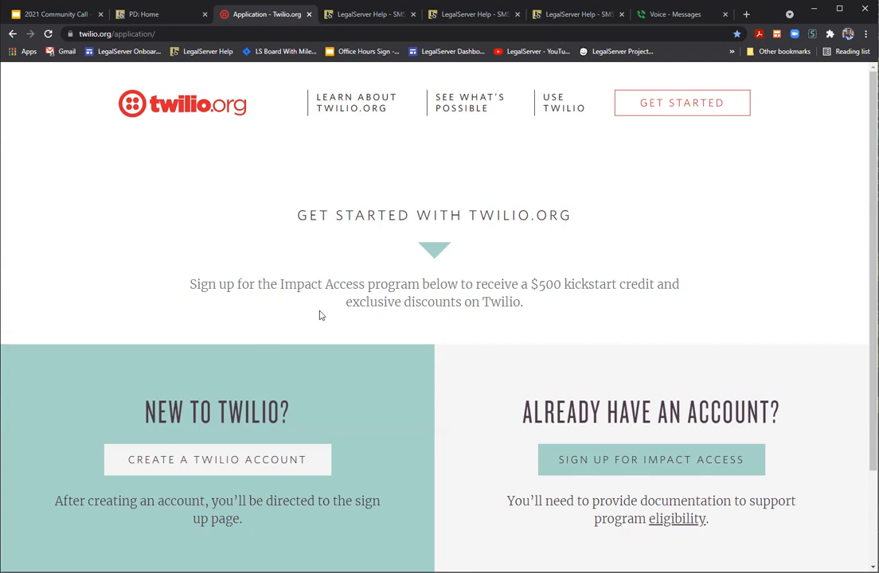
Step: Switch from Twilio.org to the LegalServer Help article on SMS Text Messaging
left_click(363, 14)
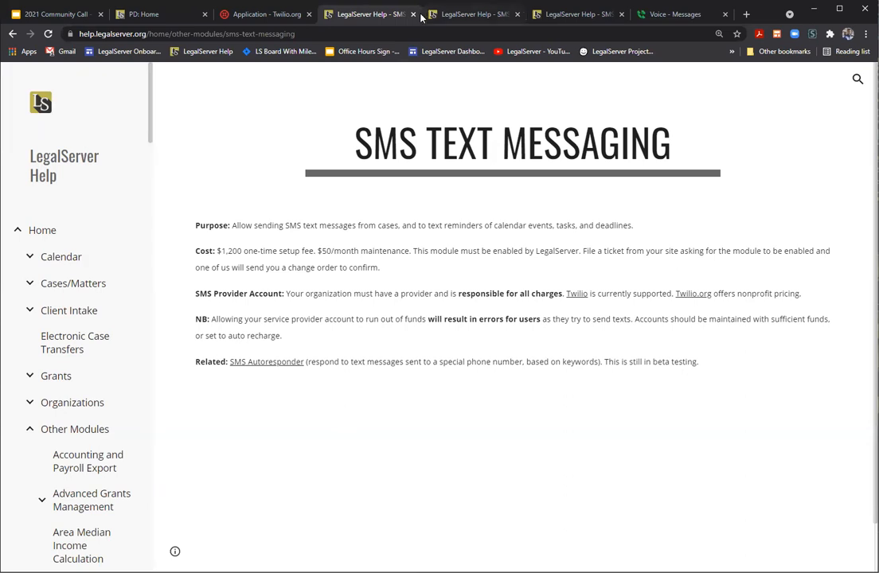
Step: Close the Twilio.org and SMS Text Messaging tabs, then select the Administrator Setup article's address
left_click(309, 14)
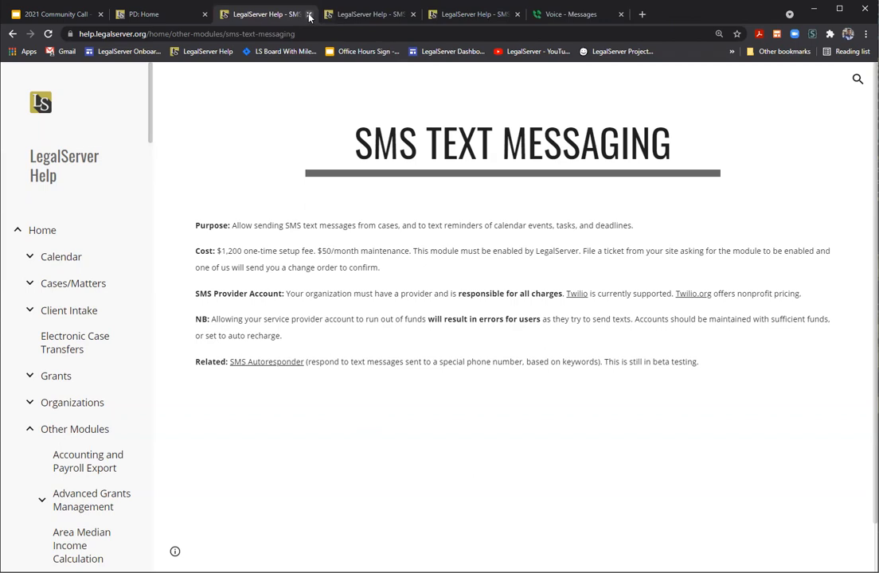
left_click(309, 14)
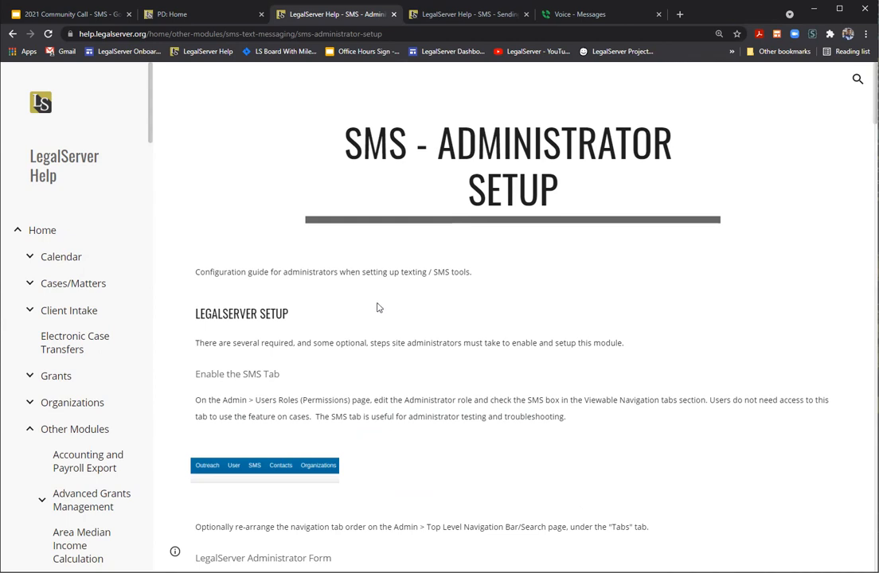
left_click(420, 33)
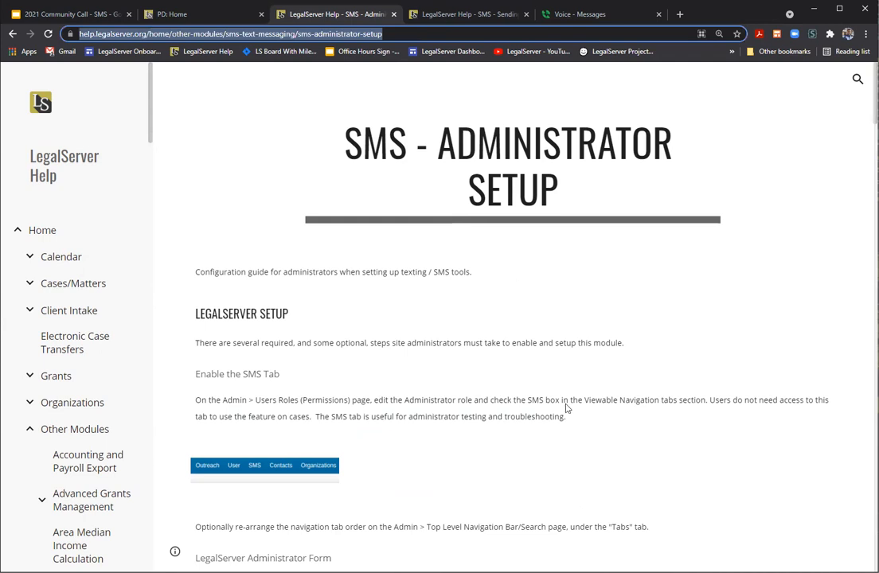
Step: Scroll the Administrator Setup article to 'TWILIO SETUP - REQUIRED TO USE SMS TOOLS!' and highlight it
key("alt+Tab")
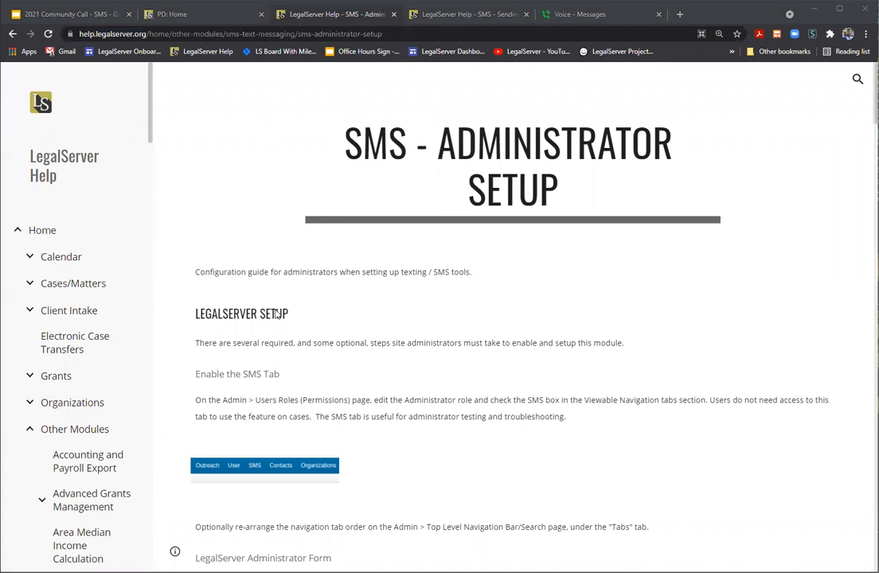
scroll(276, 310, "down", 1)
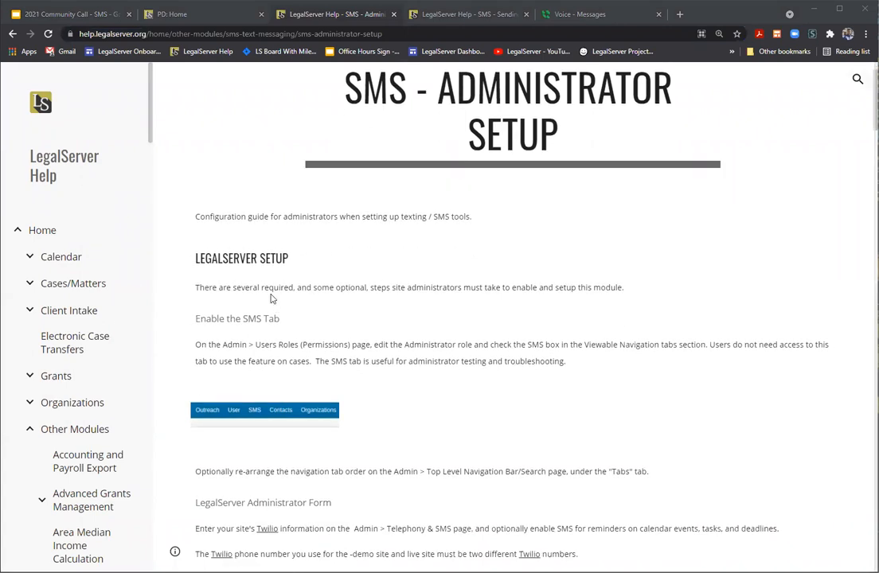
scroll(270, 299, "down", 1)
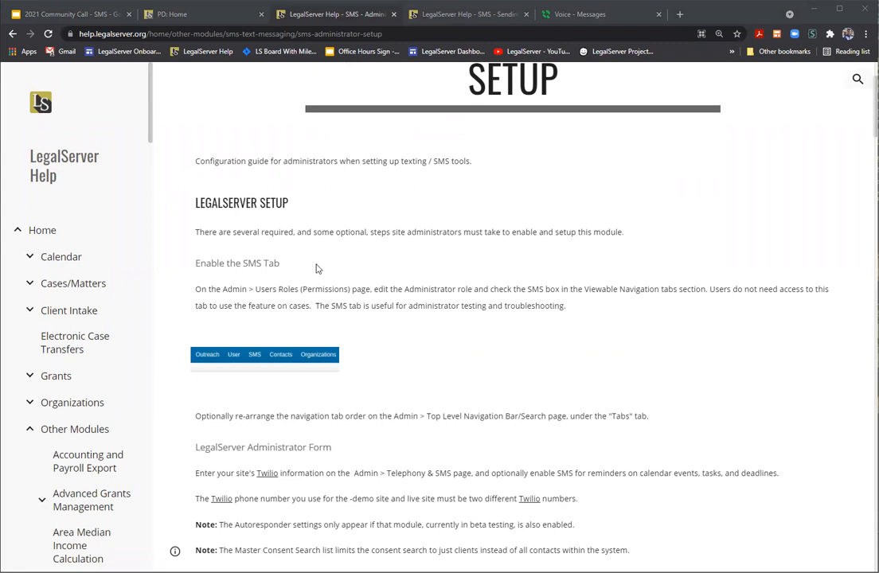
scroll(330, 287, "down", 3)
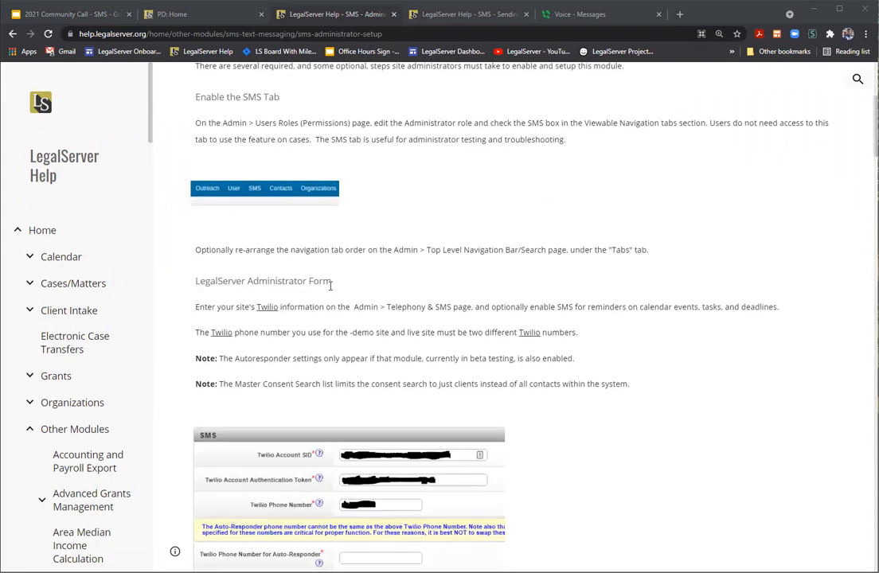
scroll(330, 287, "down", 4)
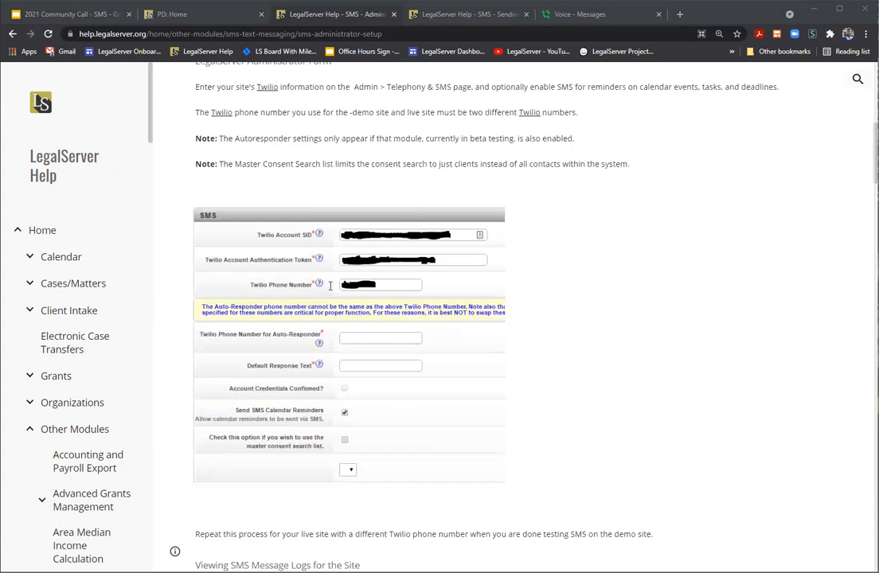
scroll(331, 286, "down", 5)
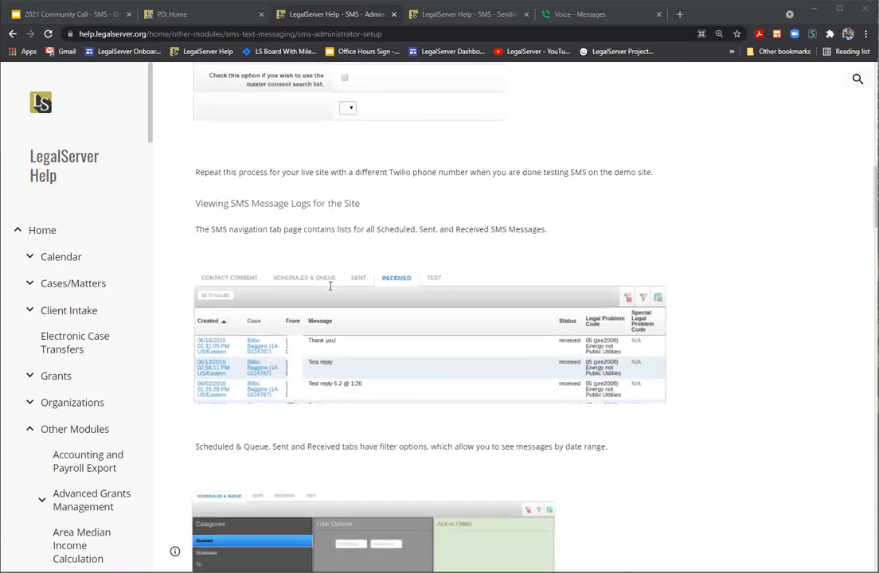
scroll(330, 286, "down", 5)
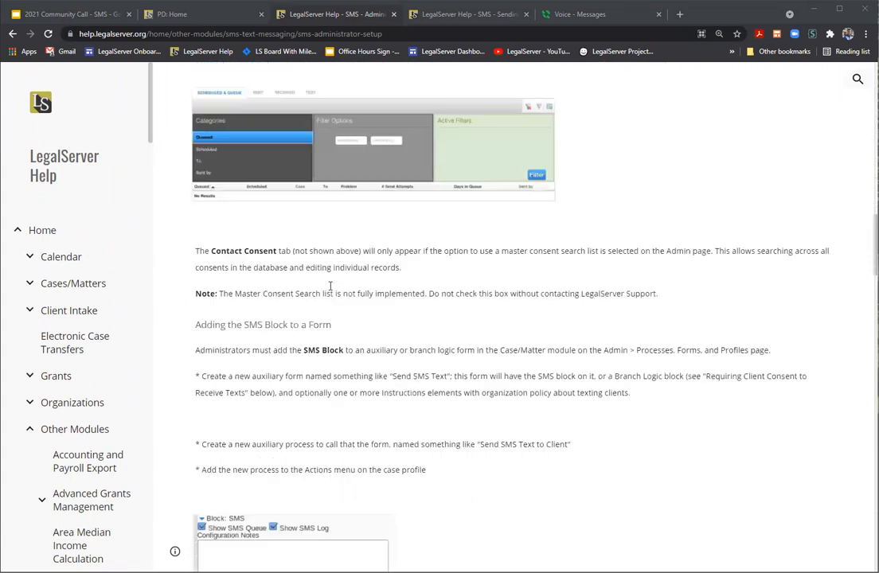
scroll(330, 287, "down", 8)
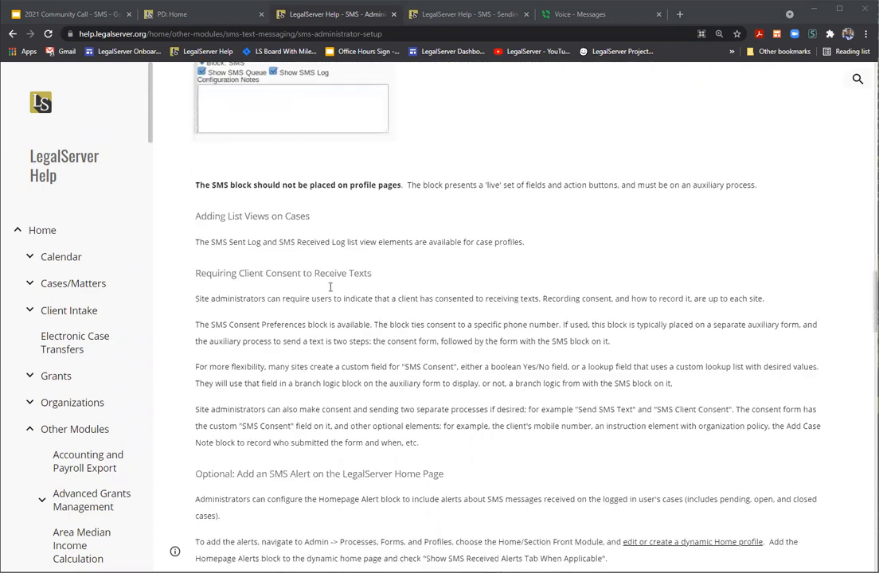
scroll(330, 291, "down", 4)
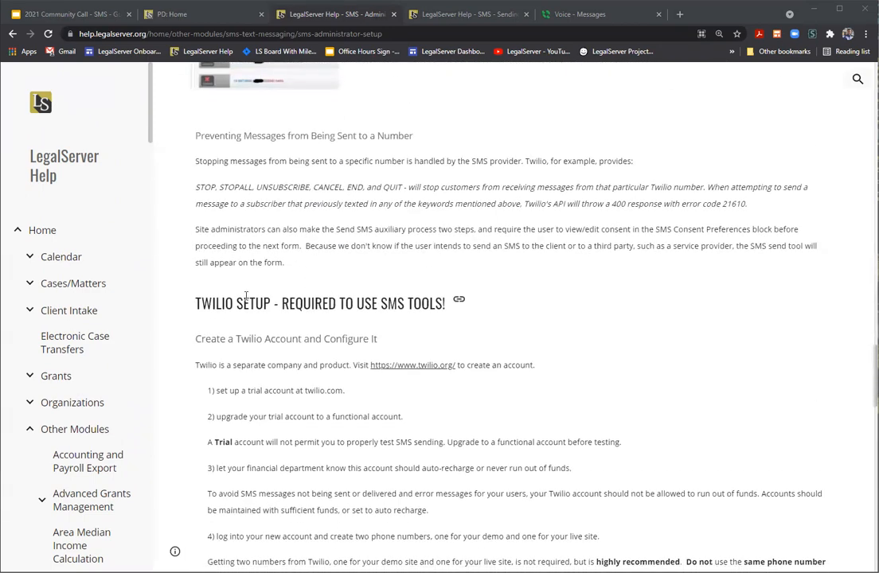
left_click_drag(198, 303, 443, 304)
Step: Read down through the Twilio account creation instructions
left_click(444, 305)
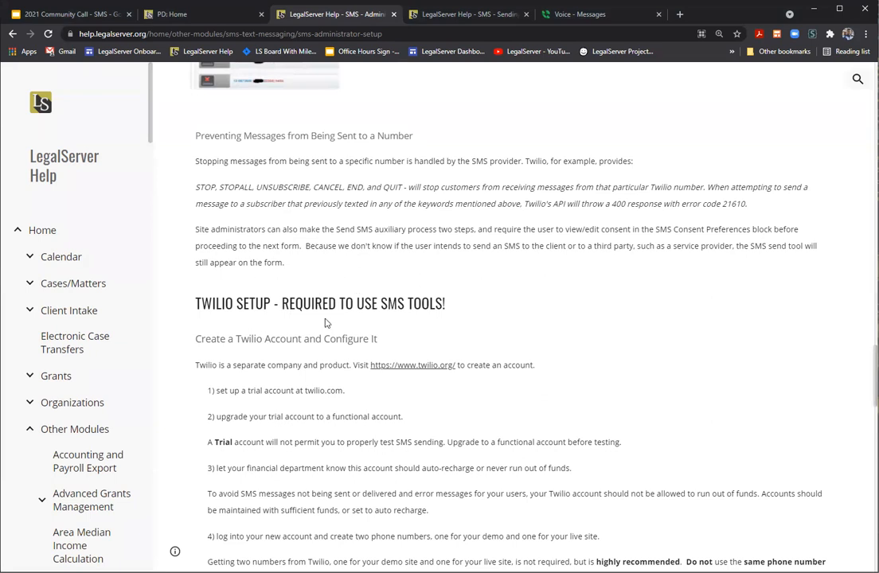
scroll(325, 323, "down", 3)
scroll(325, 322, "down", 2)
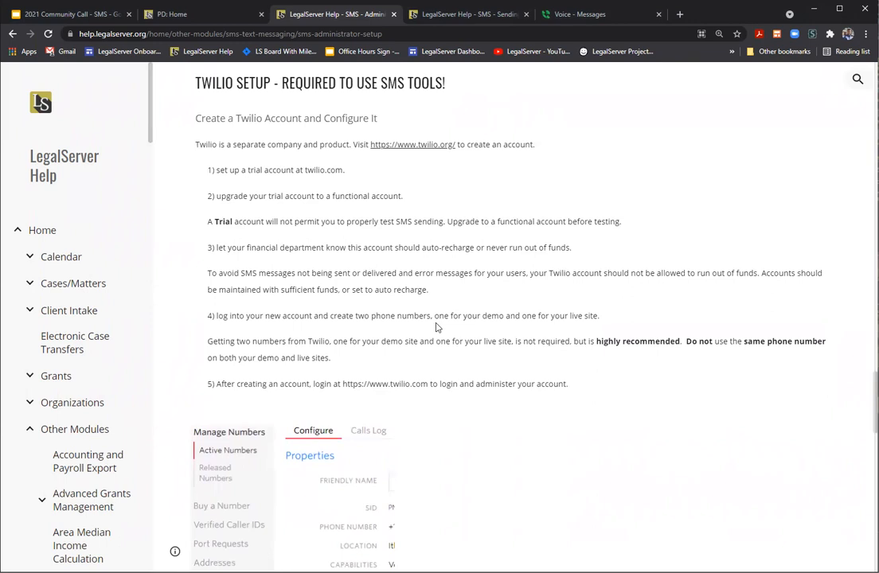
scroll(436, 326, "down", 3)
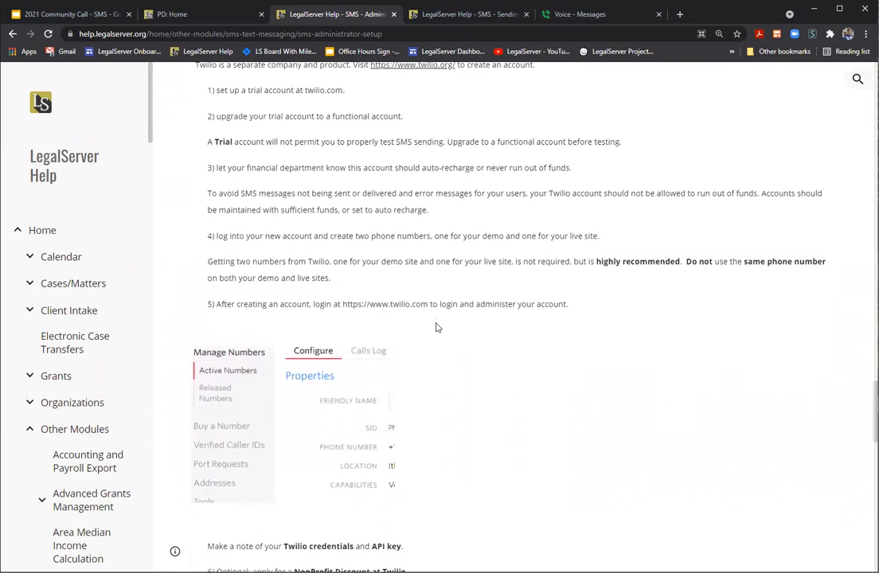
scroll(436, 326, "down", 4)
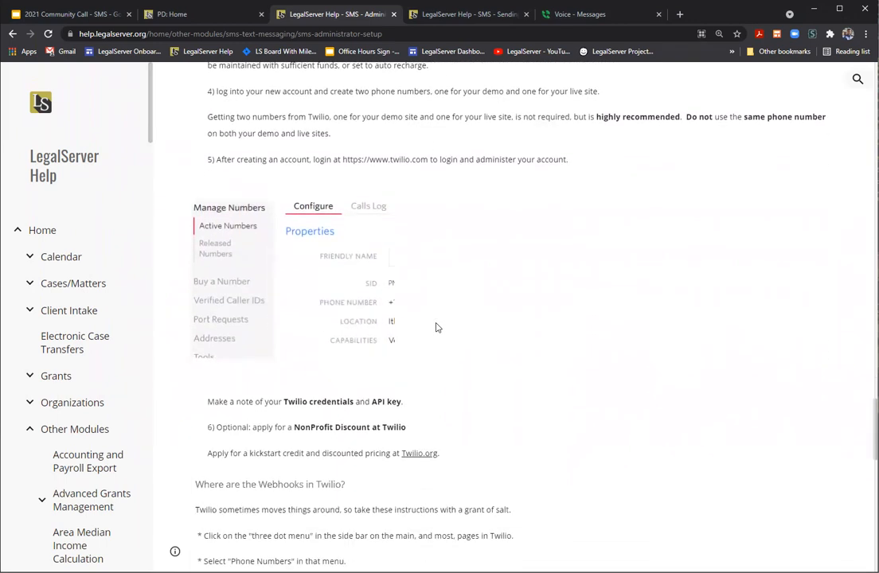
scroll(436, 326, "down", 2)
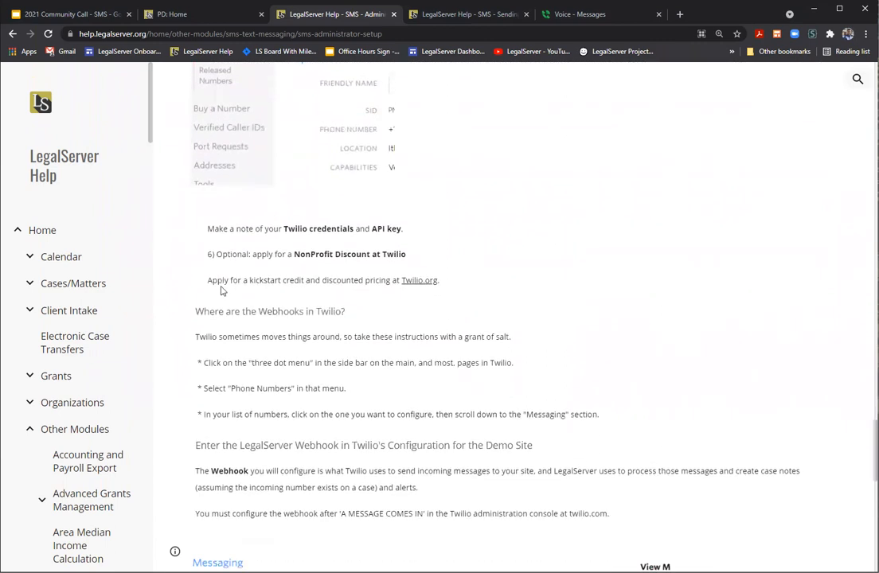
Step: Highlight 'Where are the Webhooks in Twilio?', then open 'SMS - Sending Messages from an Individual Case'
left_click_drag(194, 269, 345, 269)
left_click(345, 269)
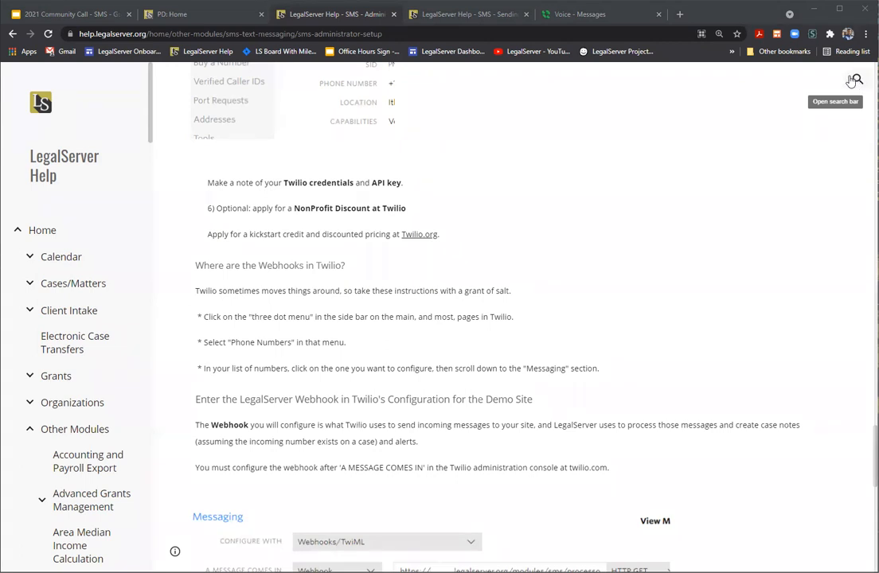
left_click(466, 15)
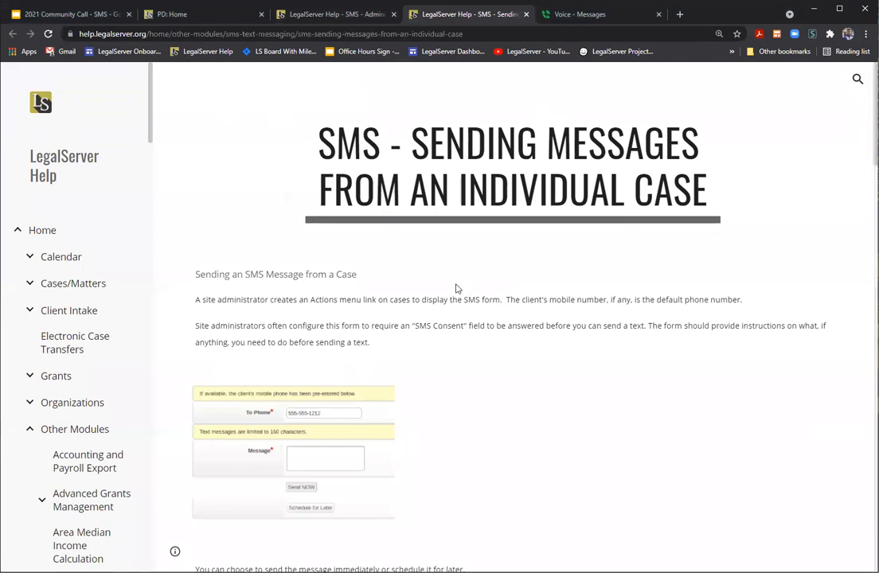
left_click(489, 33)
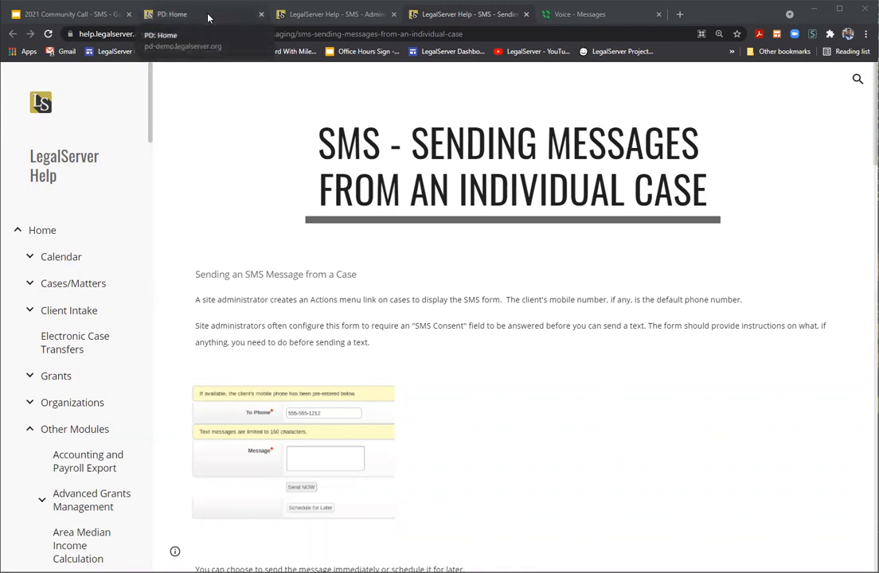
Step: Go to the demo site's Administration page and search admin options for 'sms'
key("ctrl+2")
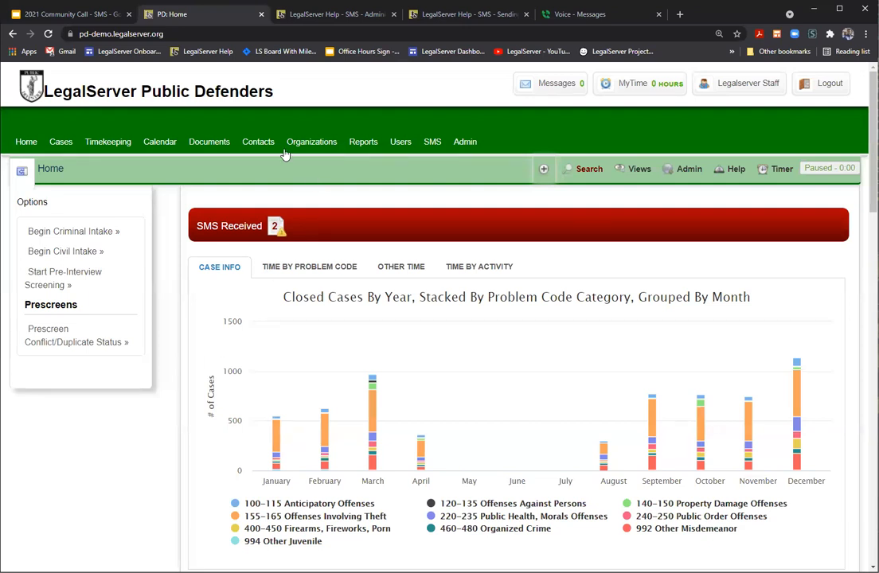
left_click(475, 145)
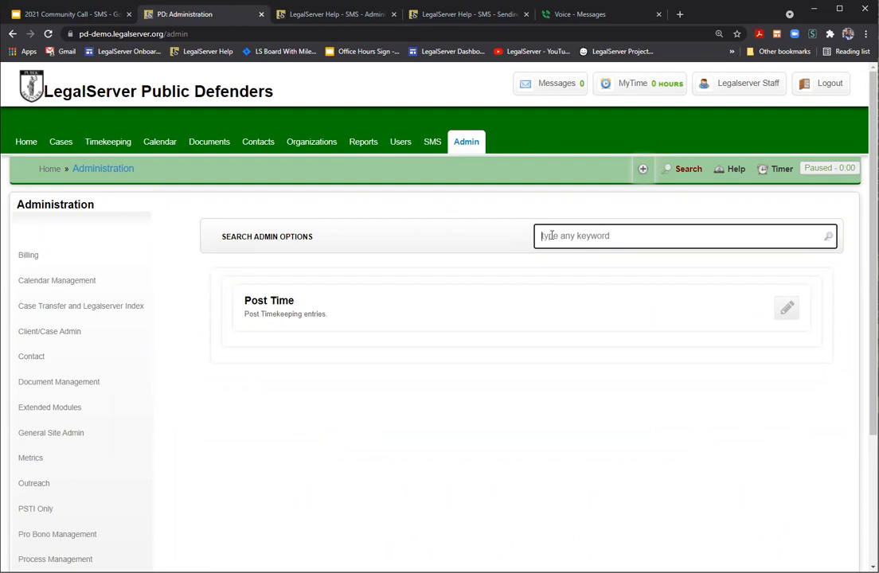
type("sms")
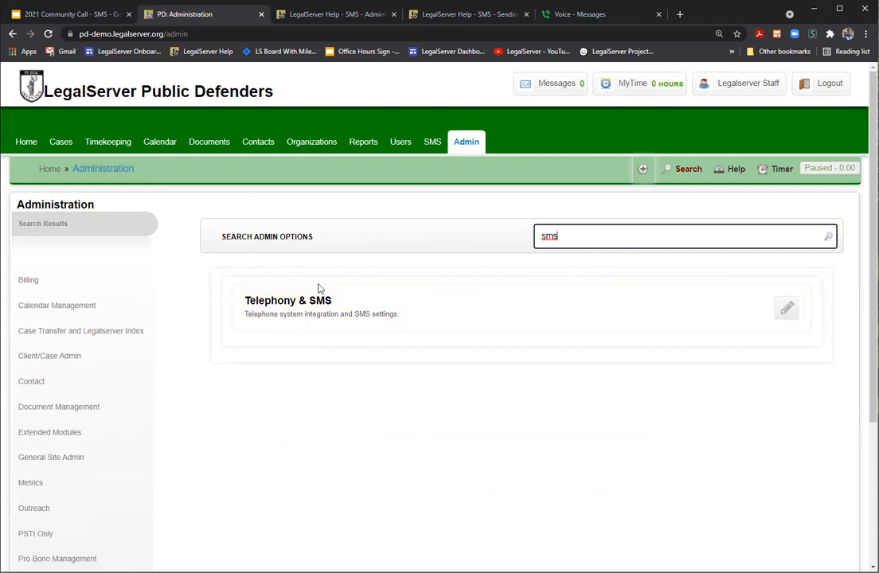
Step: Open Telephony & SMS and view the Show SMS Alerts assignment choices without changing them
left_click(302, 307)
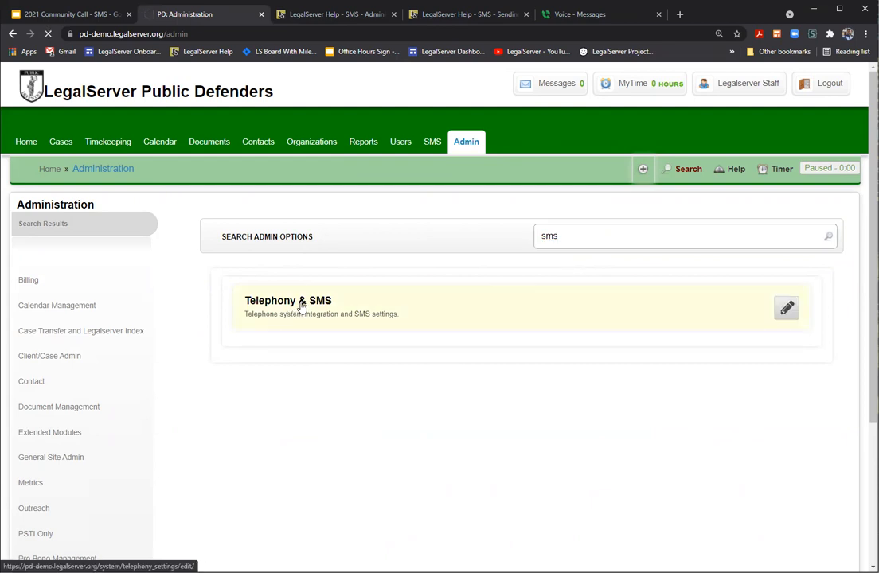
scroll(522, 310, "down", 1)
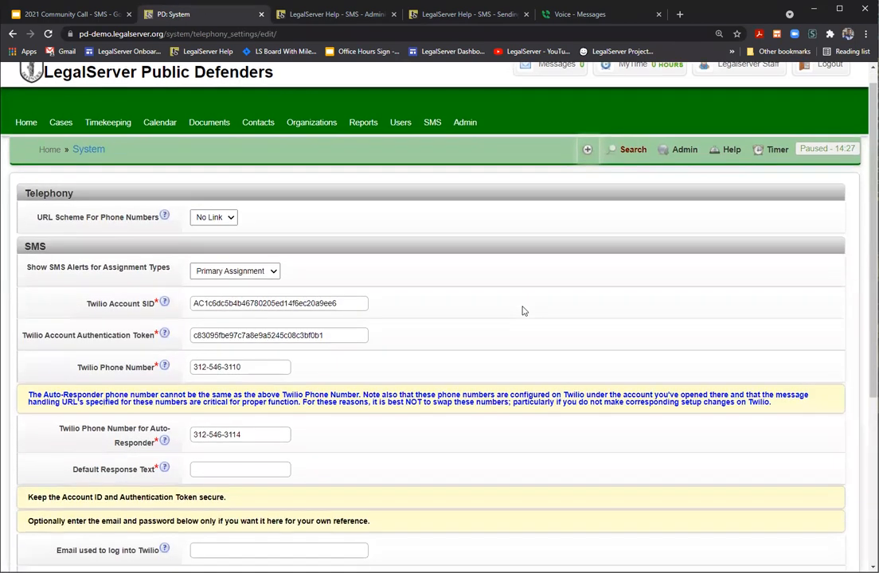
scroll(522, 310, "down", 1)
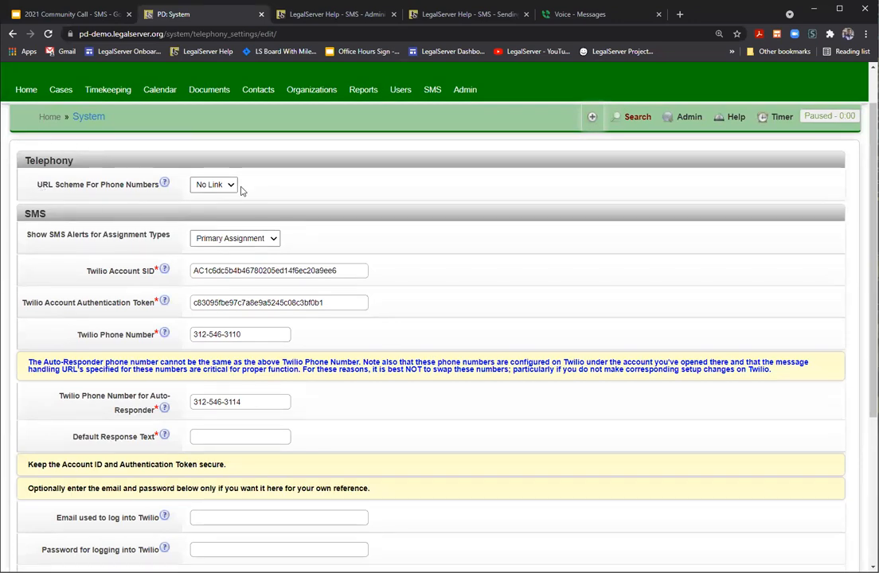
scroll(157, 173, "down", 2)
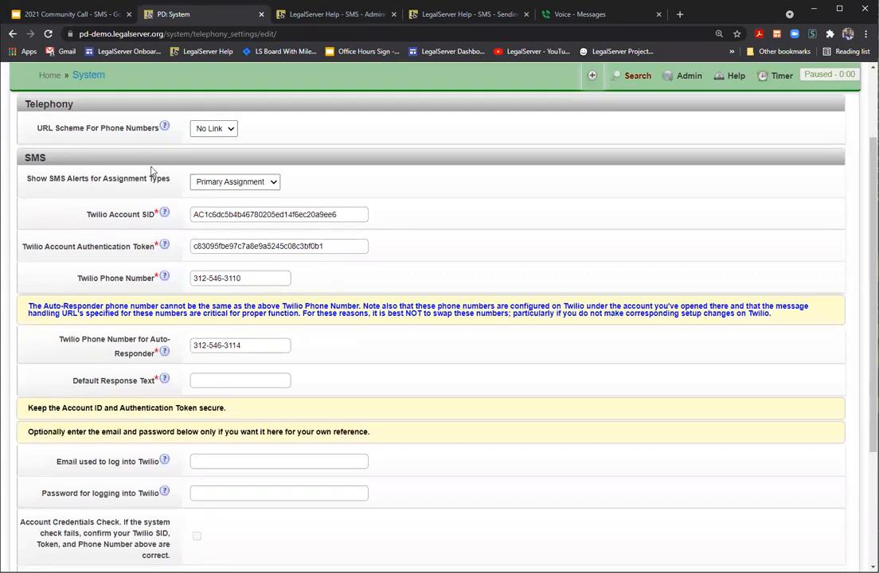
left_click(271, 183)
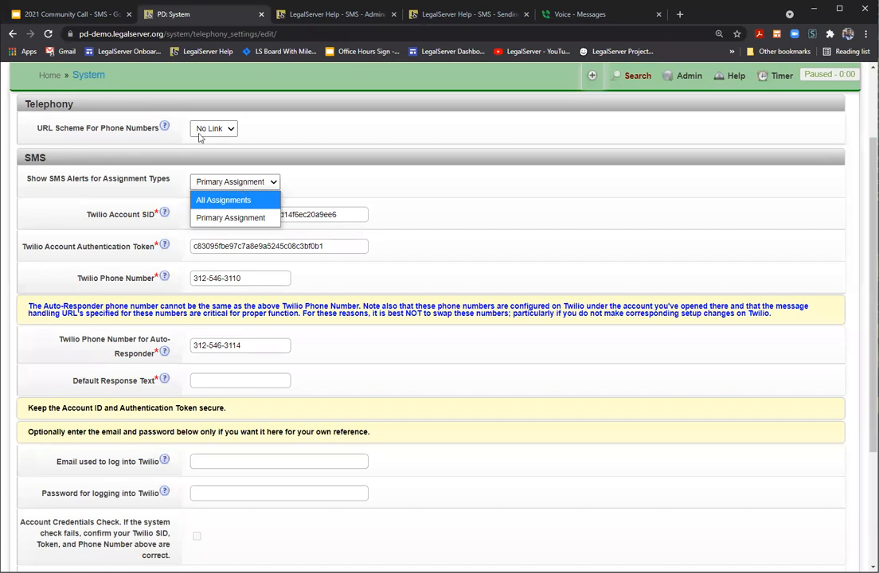
left_click(324, 176)
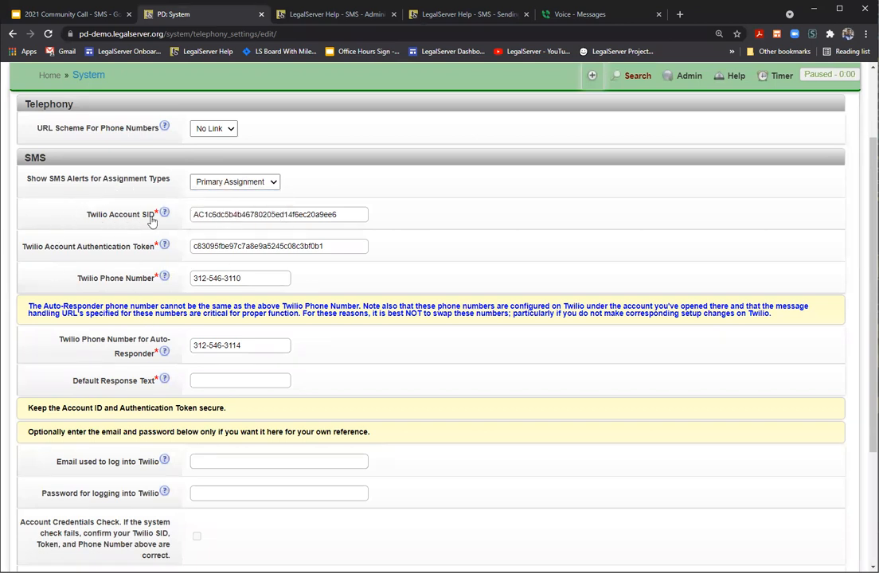
Step: Review the help tips and remaining Twilio and SMS reminder settings, leaving everything unchanged
mouse_move(165, 214)
mouse_move(167, 246)
scroll(348, 335, "down", 2)
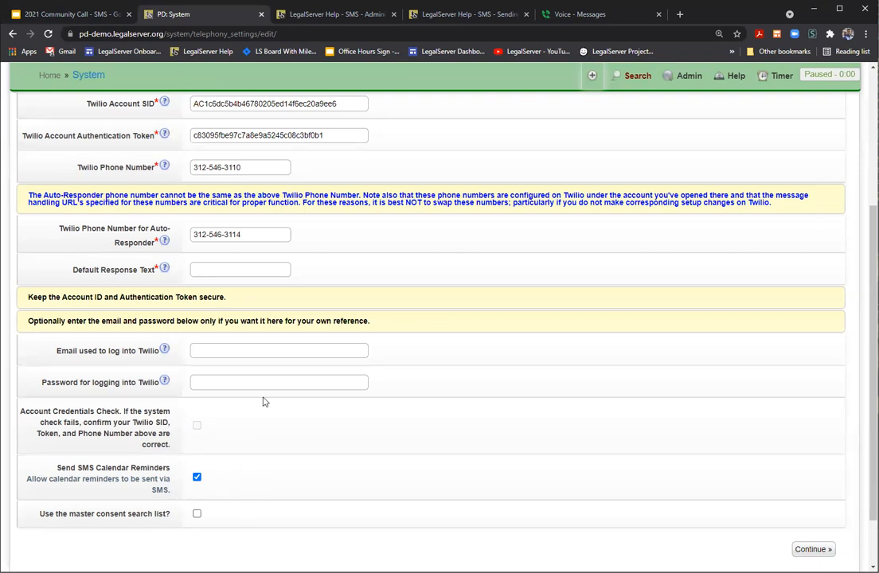
scroll(436, 253, "up", 3)
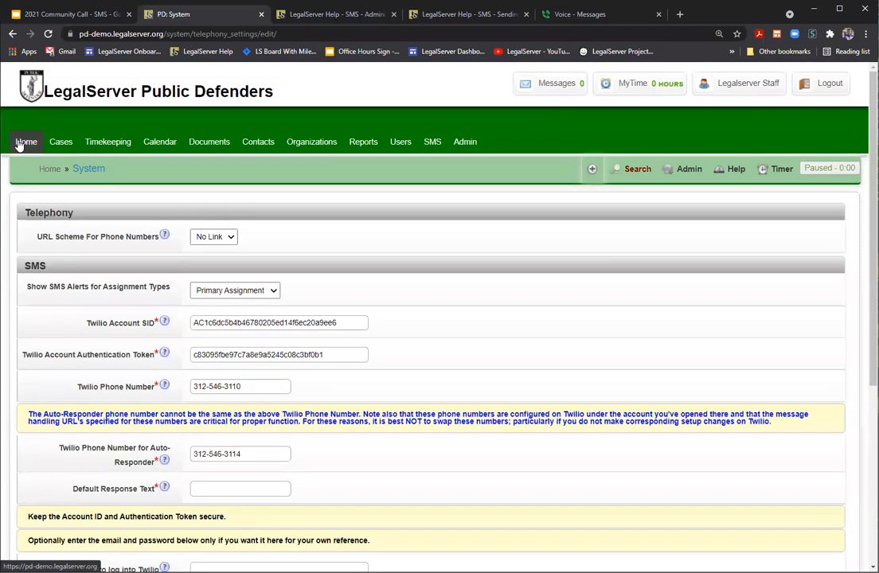
left_click(19, 144)
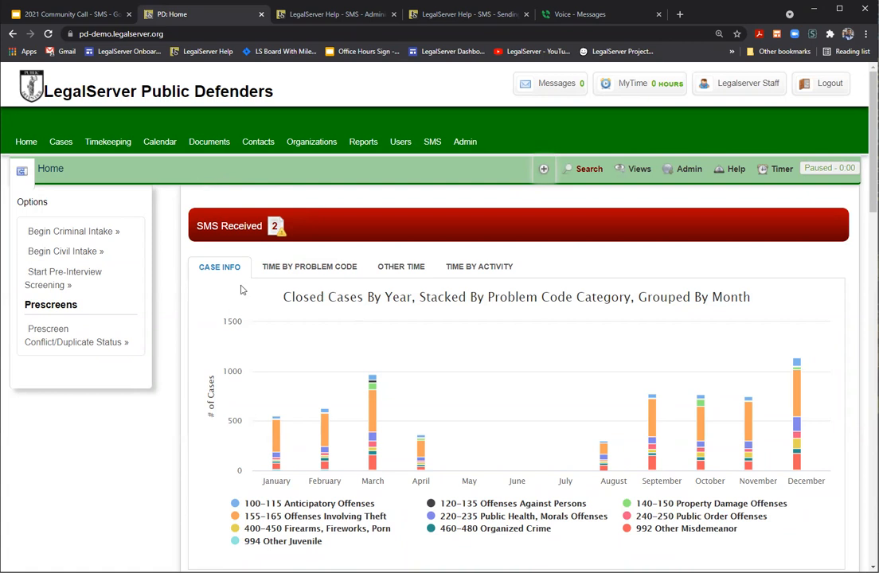
Step: Expand the two received client SMS messages on the home dashboard
left_click(230, 227)
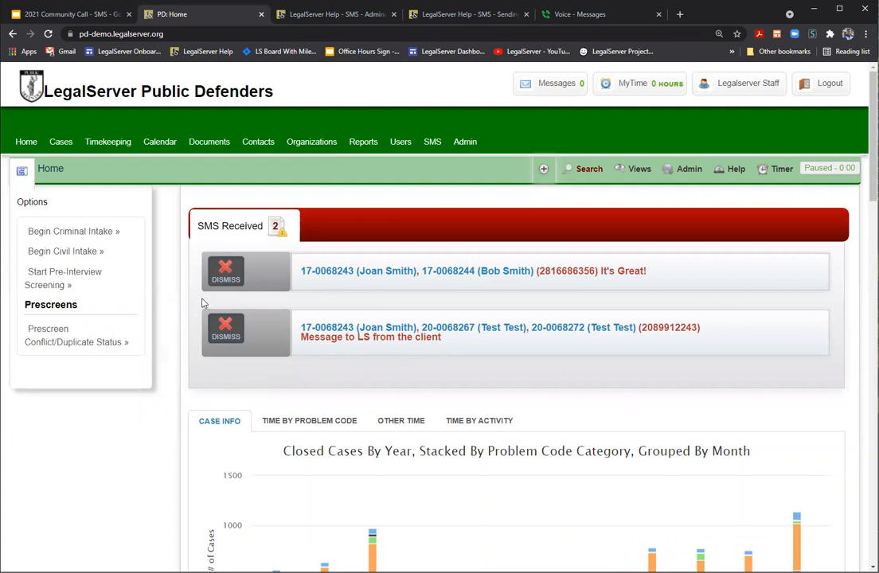
left_click(67, 147)
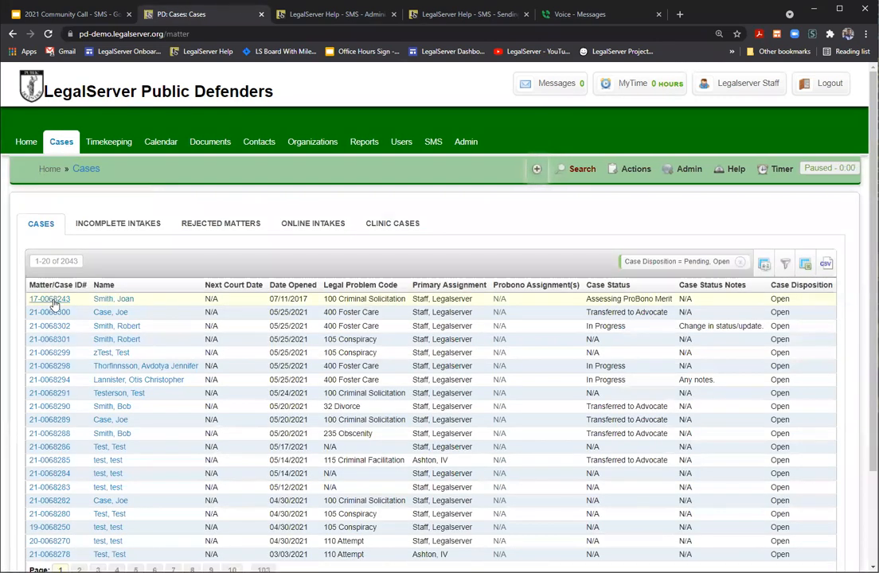
Step: Open the first case's profile with its SMS case notes and filter its actions to SMS
left_click(51, 300)
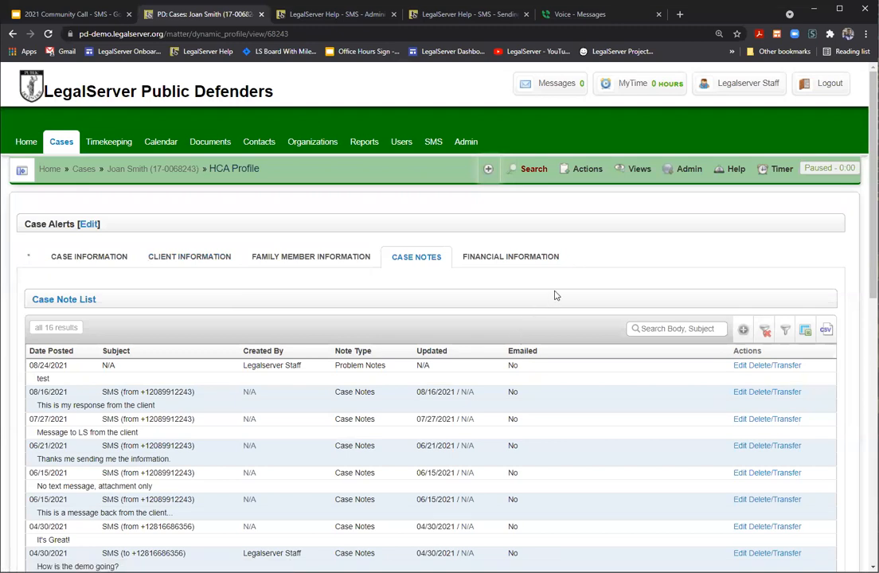
left_click(587, 171)
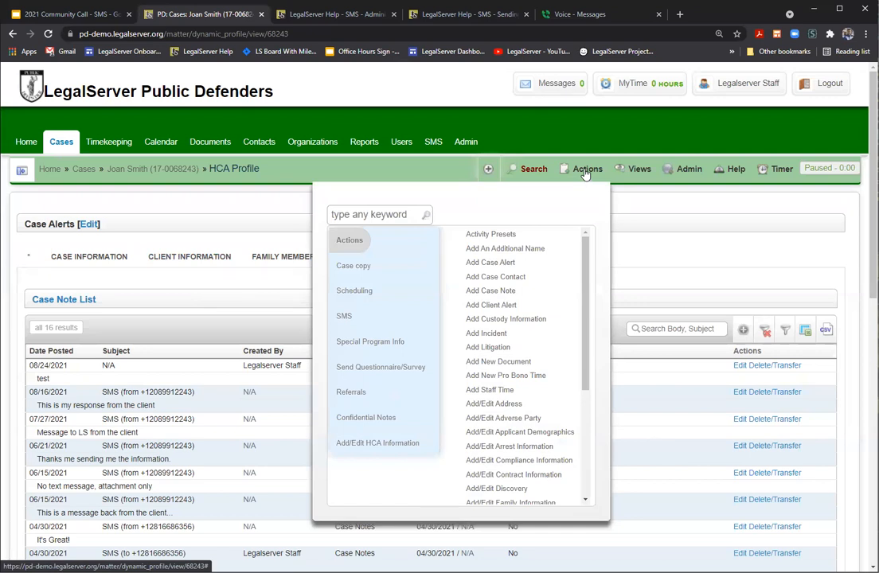
left_click(344, 317)
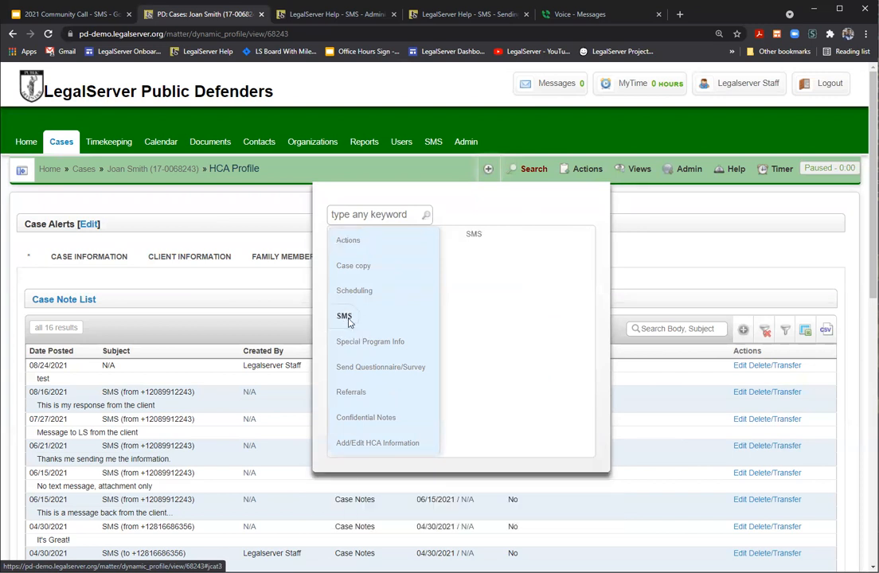
Step: Open the case's SMS form with the client's phone prefilled and show its Admin options
left_click(475, 236)
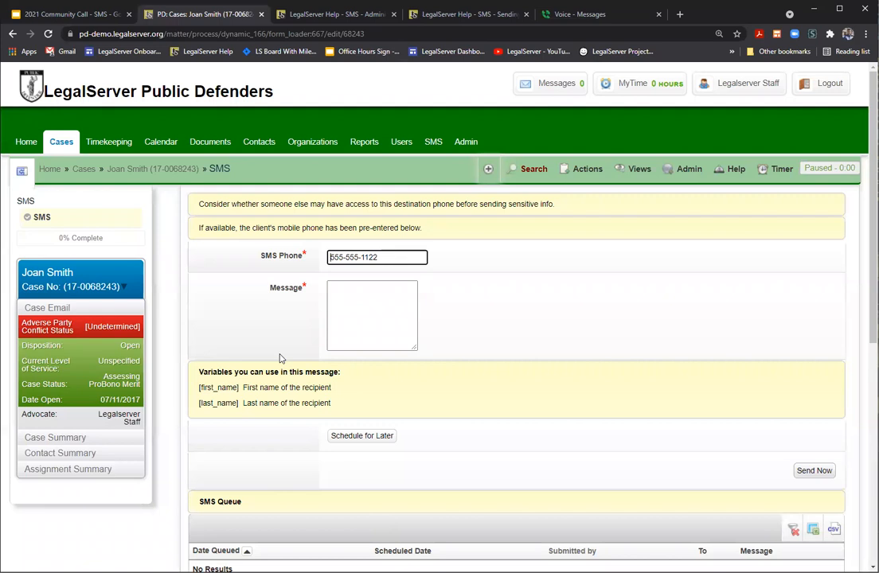
left_click(683, 170)
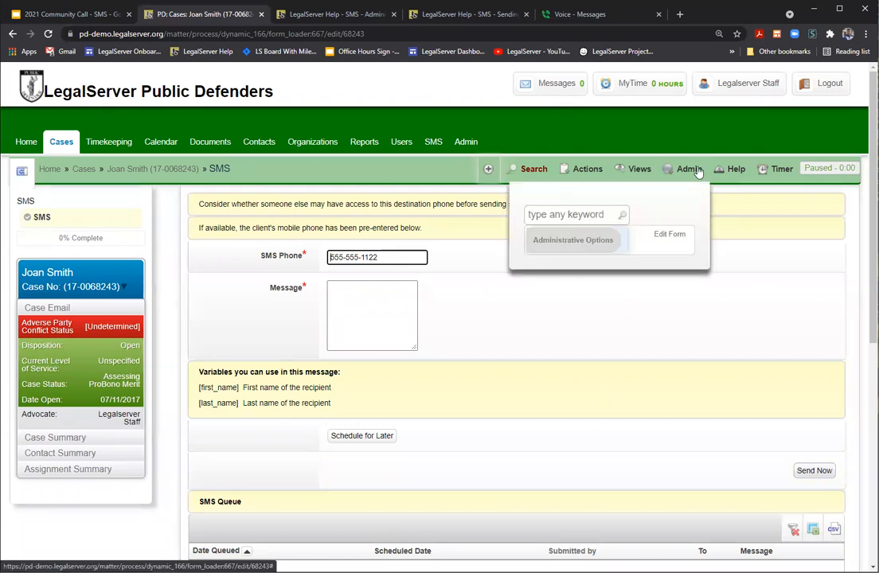
Step: In the Auxiliary Form editor, inspect the Instruction element and the SMS element's queue, log and consent settings
left_click(673, 235)
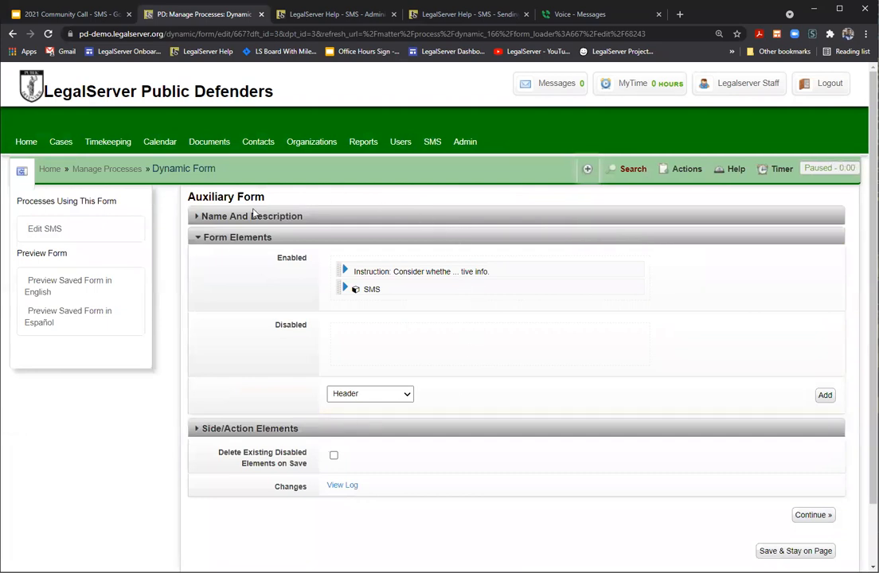
left_click(345, 270)
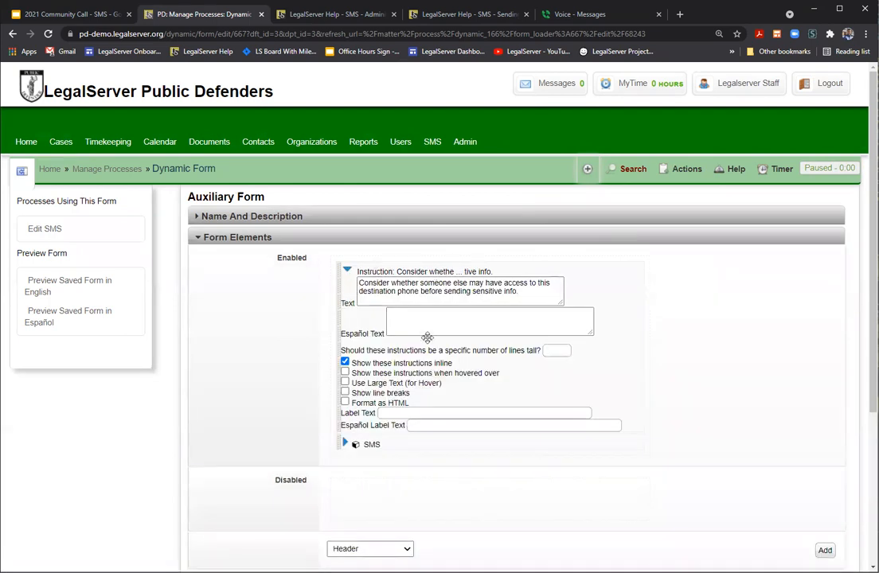
left_click(347, 273)
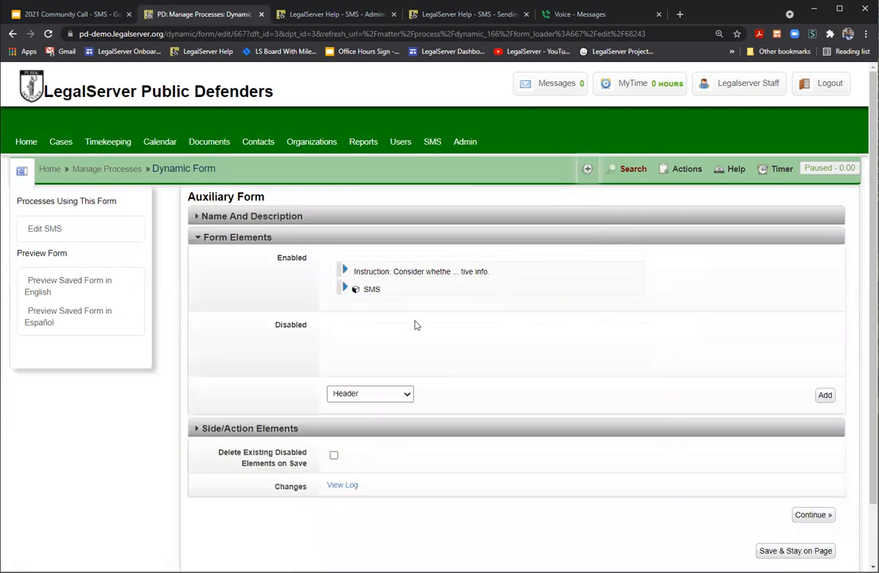
left_click(346, 289)
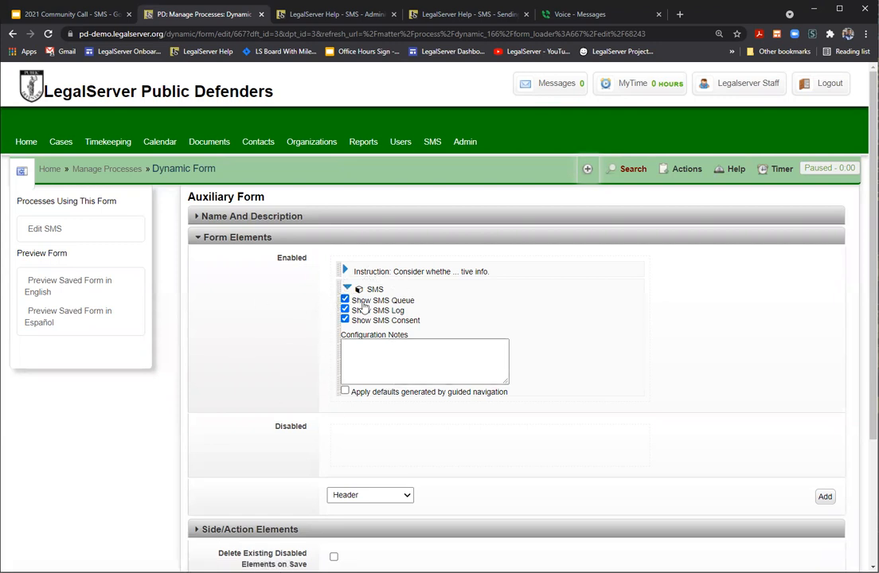
Step: Scroll down to confirm only the Instruction and SMS elements are listed, both enabled
scroll(716, 334, "down", 3)
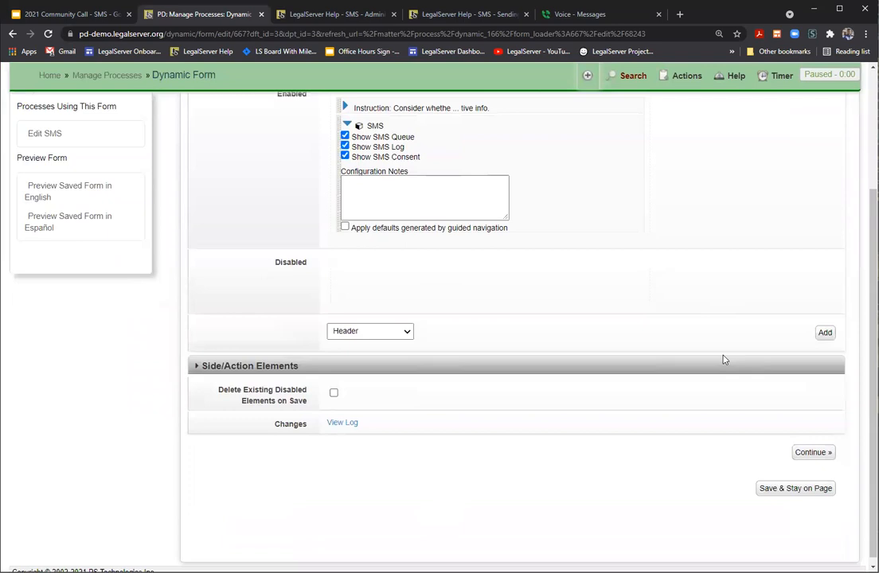
left_click(813, 450)
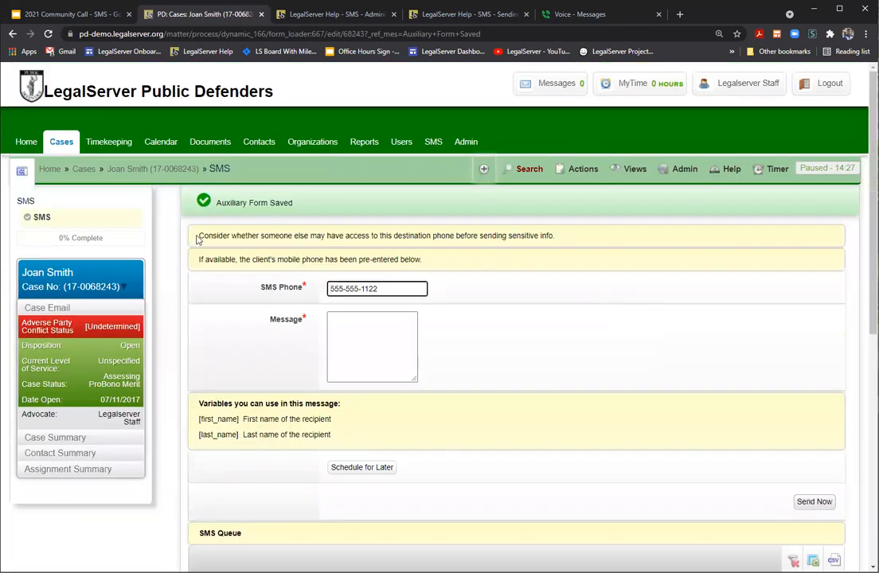
left_click_drag(197, 238, 560, 240)
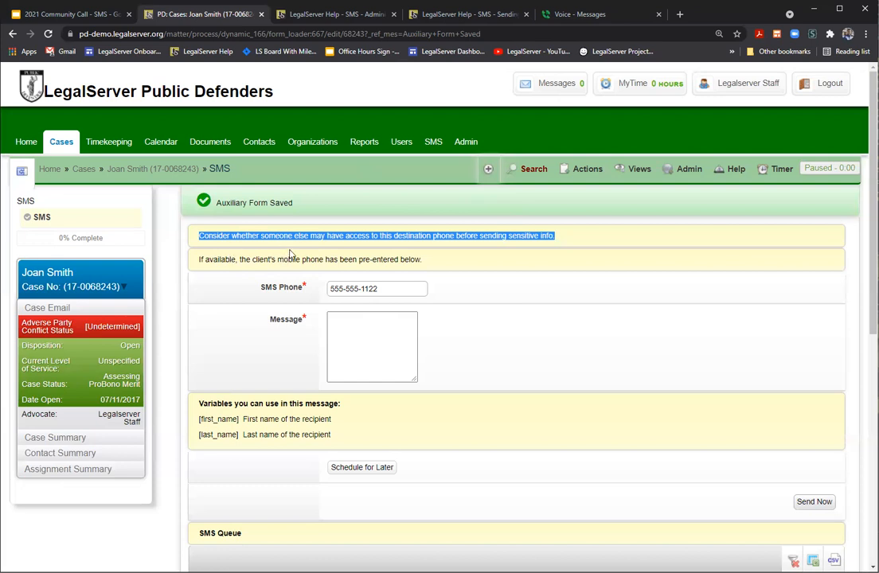
scroll(303, 318, "down", 1)
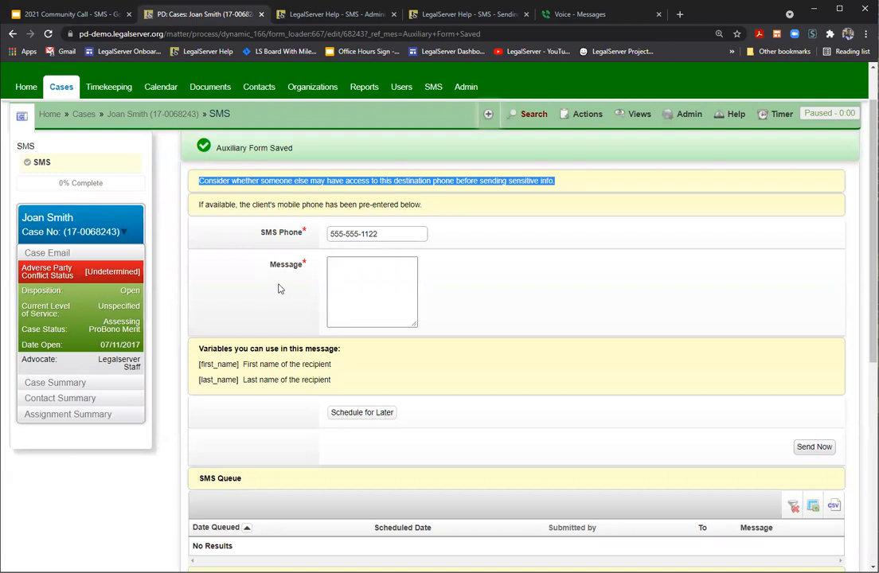
scroll(275, 287, "down", 1)
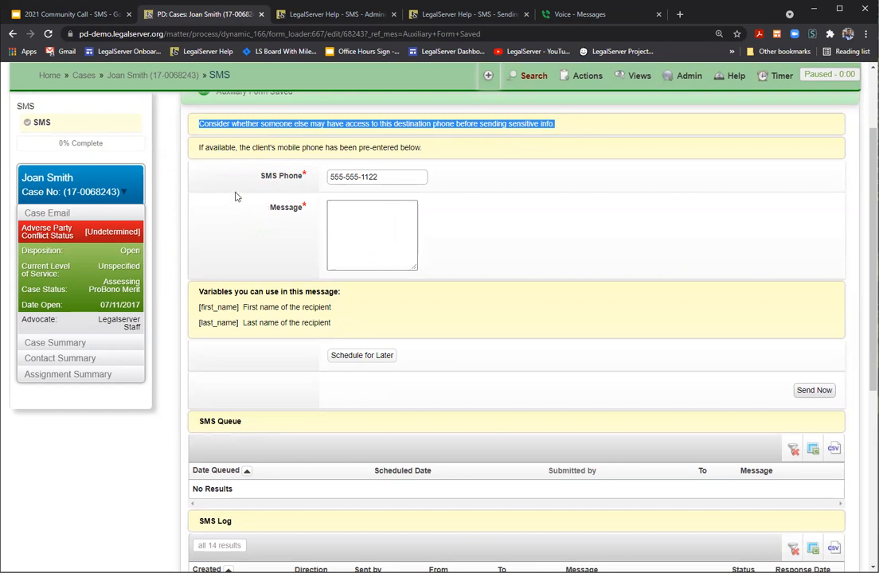
left_click_drag(259, 178, 304, 180)
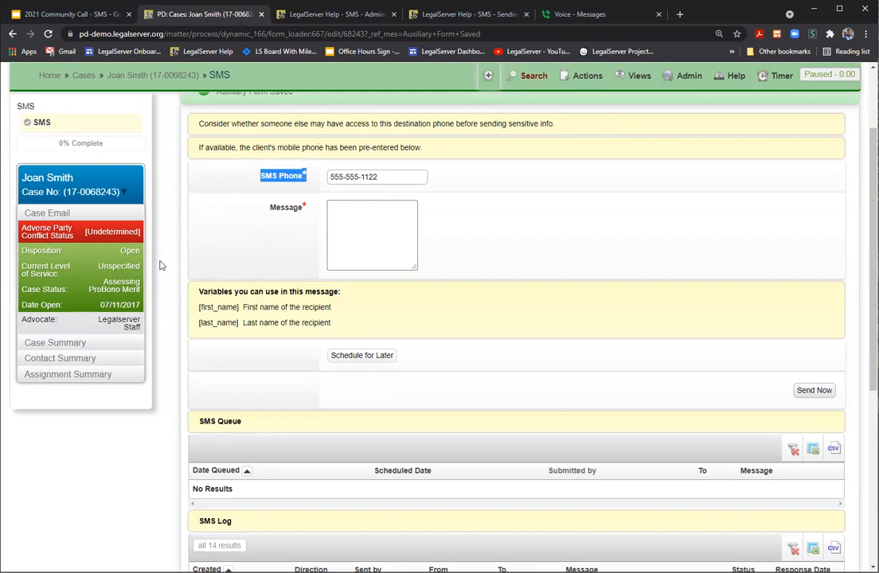
left_click(78, 361)
Step: Highlight the client's Mobile Phone value in the Contact Summary beside the SMS form
left_click_drag(74, 388, 140, 396)
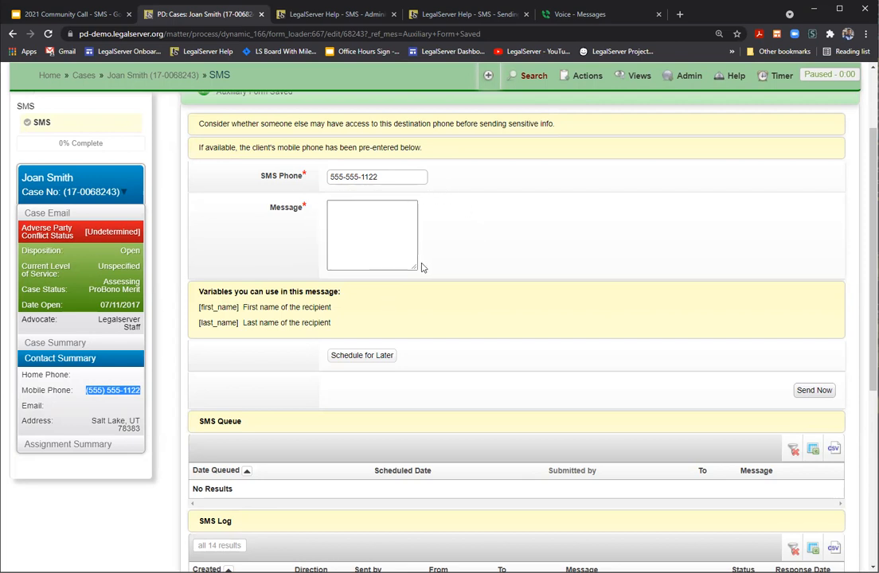
Step: Enlarge the Message textarea, then scroll down to the empty queue and 14-message SMS Log
left_click_drag(413, 265, 539, 337)
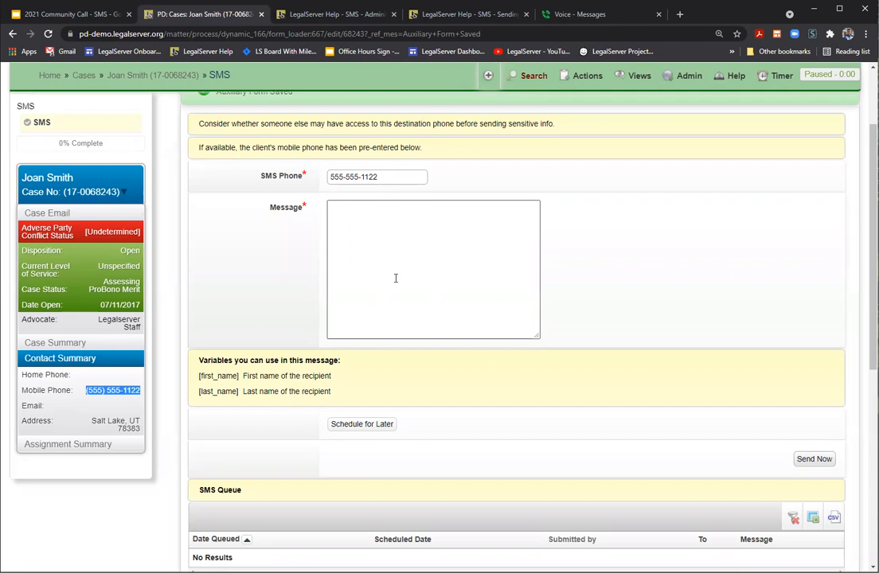
scroll(391, 252, "down", 1)
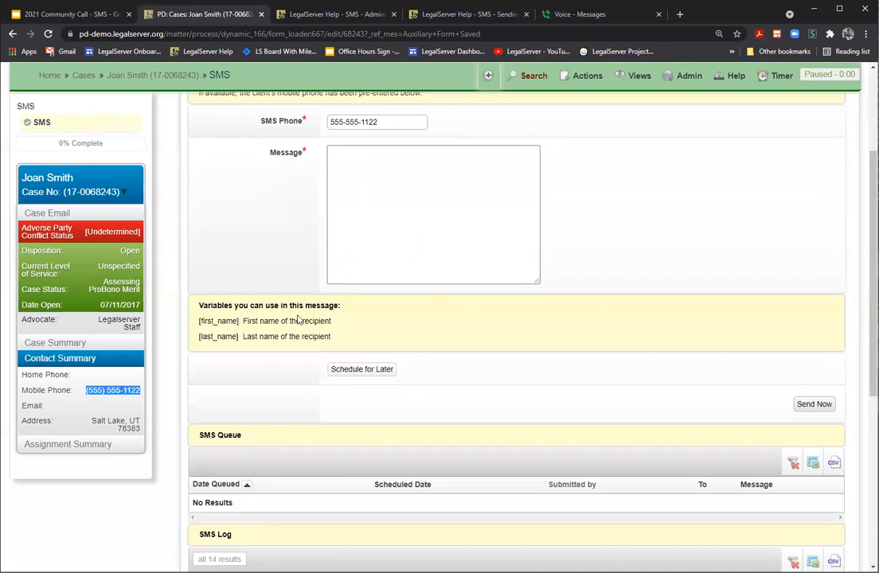
scroll(299, 357, "down", 2)
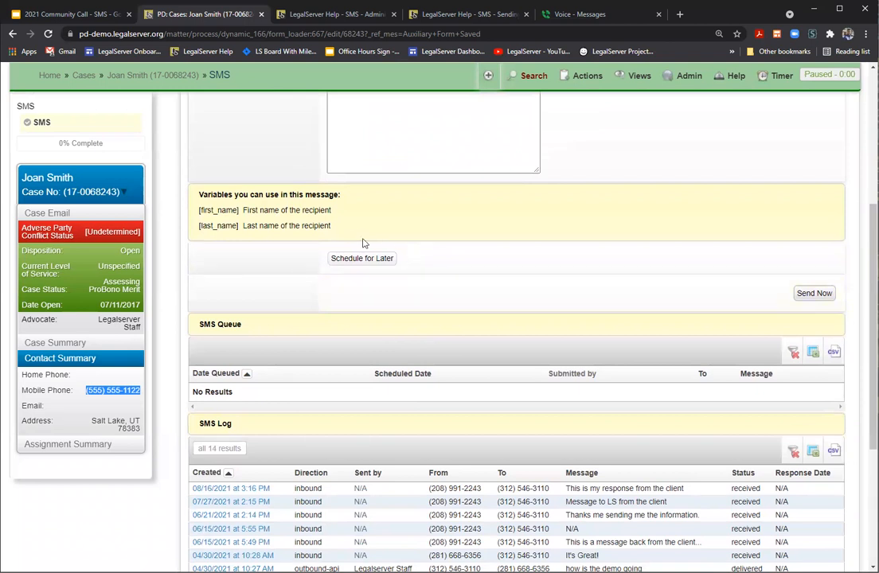
left_click(380, 261)
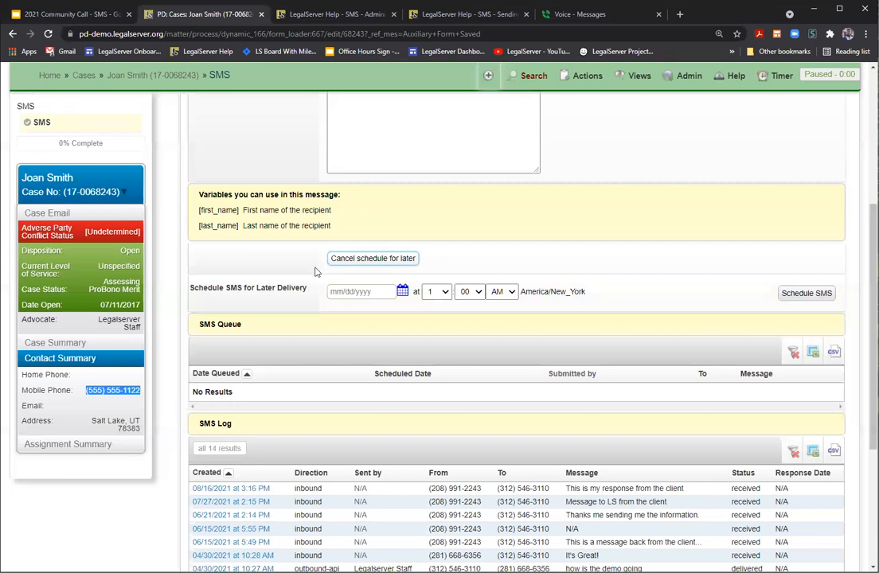
left_click(403, 291)
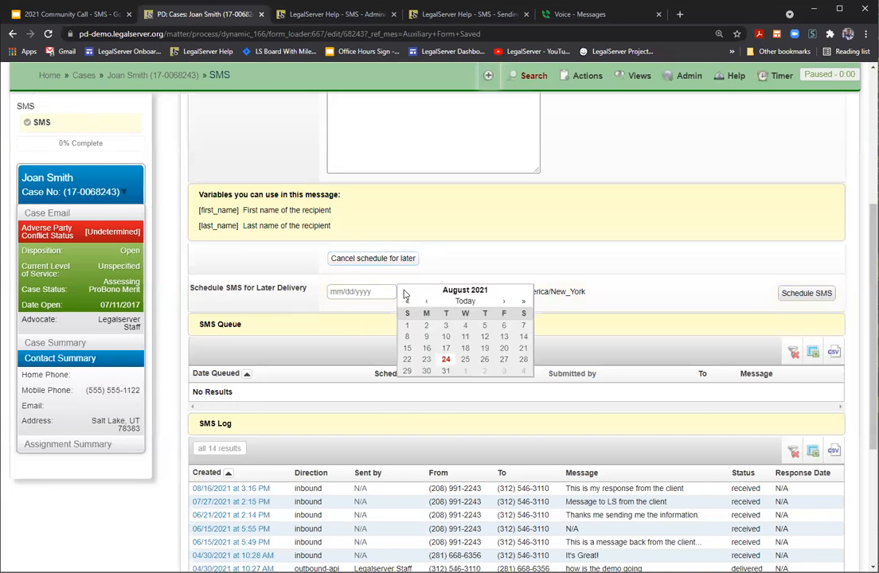
left_click(503, 359)
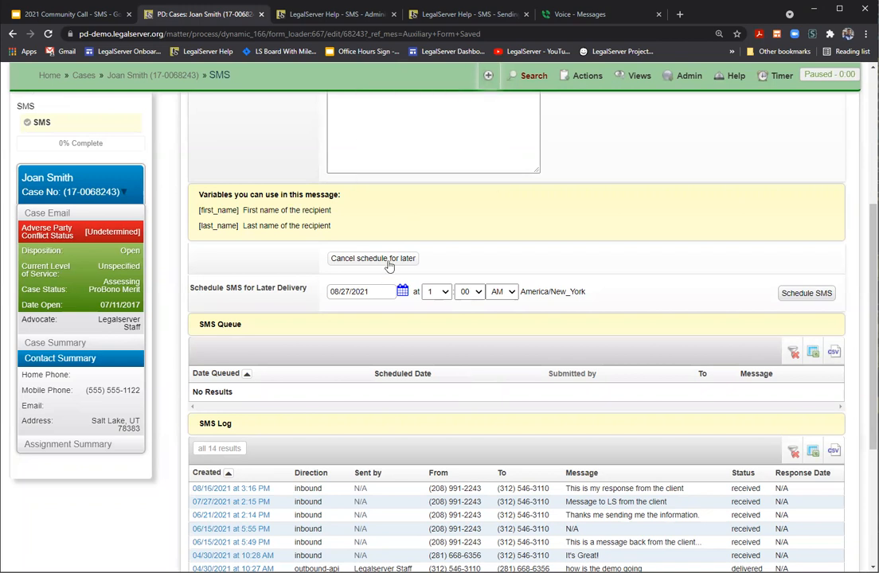
left_click(388, 259)
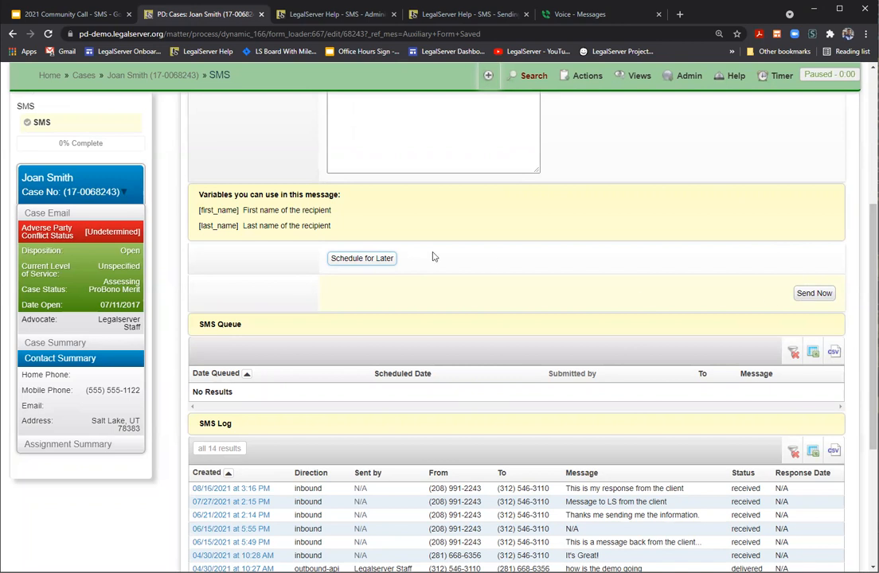
scroll(434, 256, "down", 1)
scroll(434, 256, "down", 1)
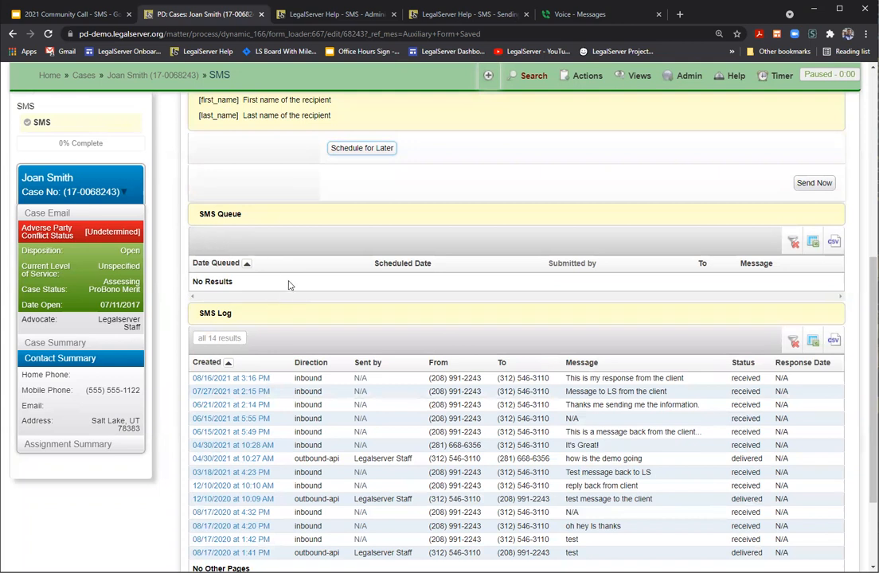
scroll(290, 285, "down", 3)
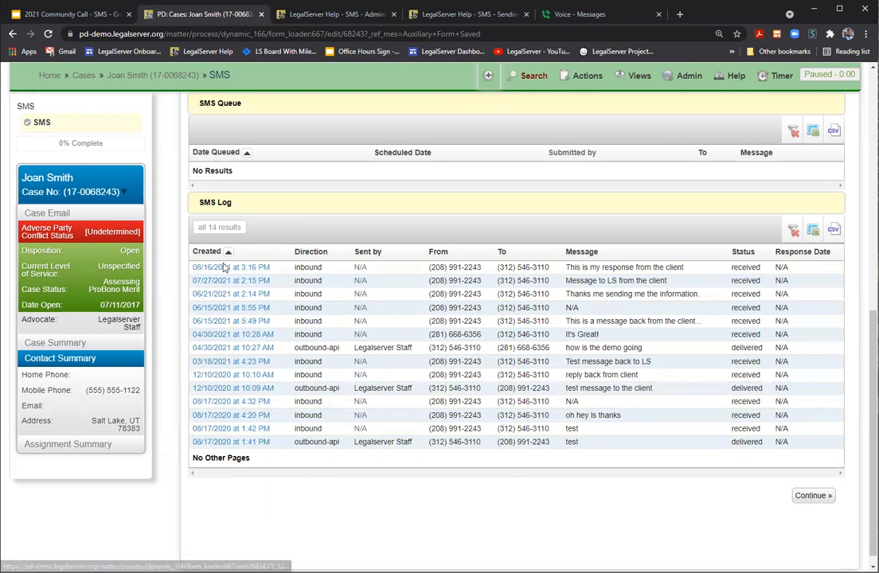
scroll(414, 422, "up", 7)
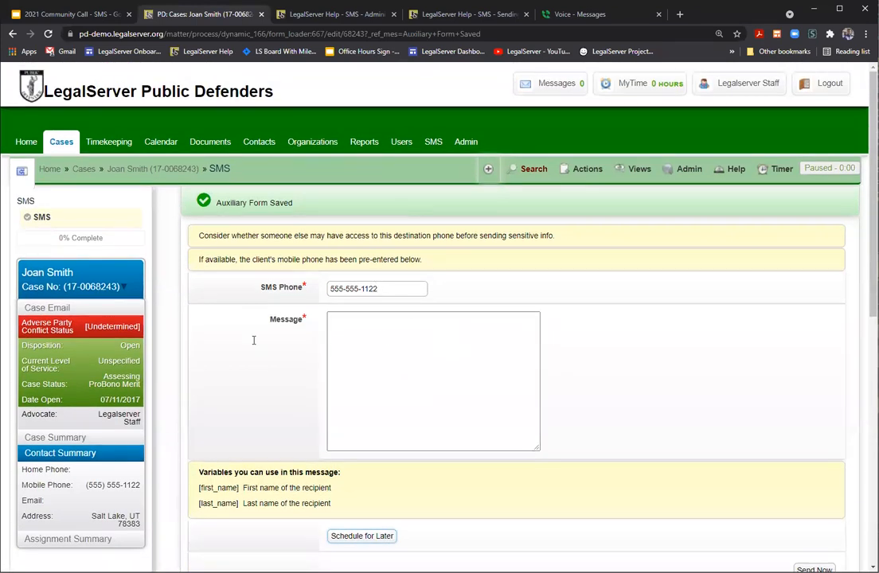
Step: Replace the SMS Phone value with the client's other phone number
left_click_drag(379, 288, 322, 294)
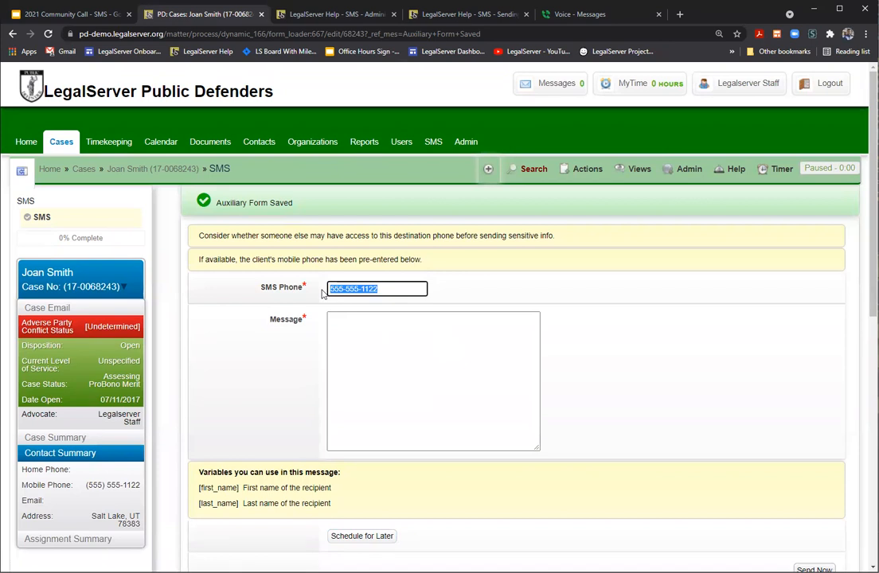
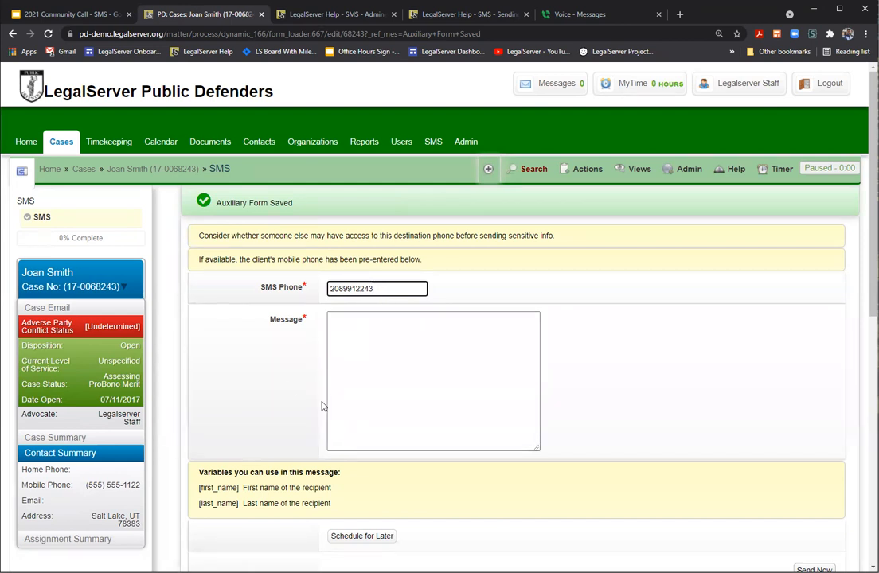
Step: Draft the message 'This is a message to send later to the client'
left_click(347, 325)
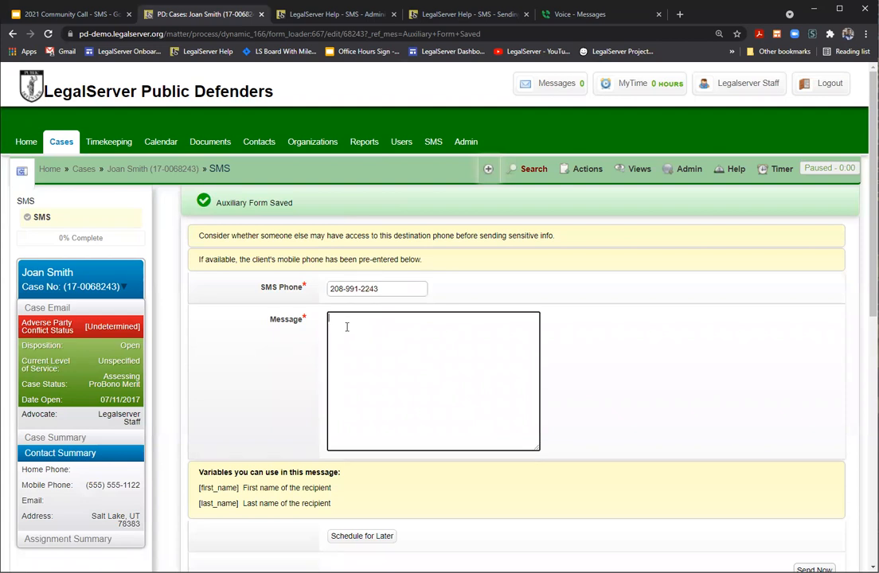
type("This is a message to send later to the client")
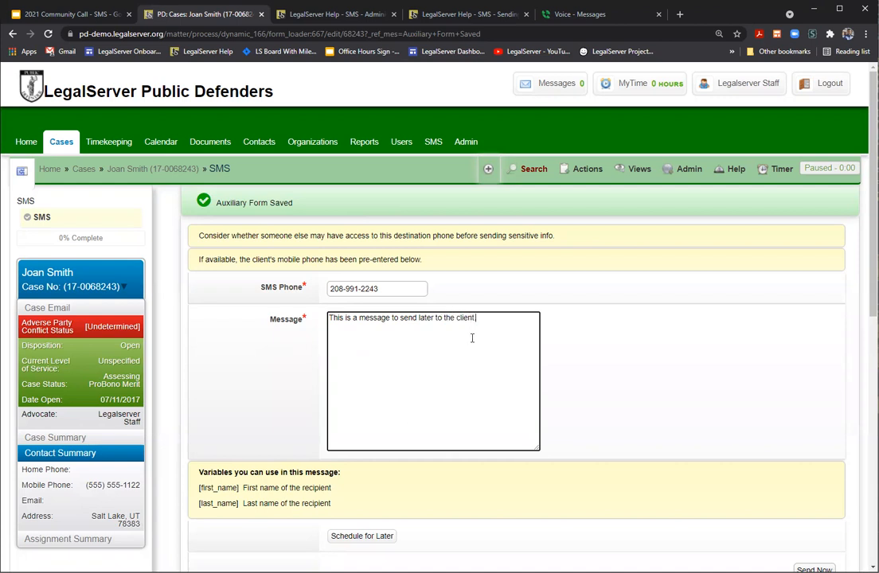
scroll(465, 338, "down", 3)
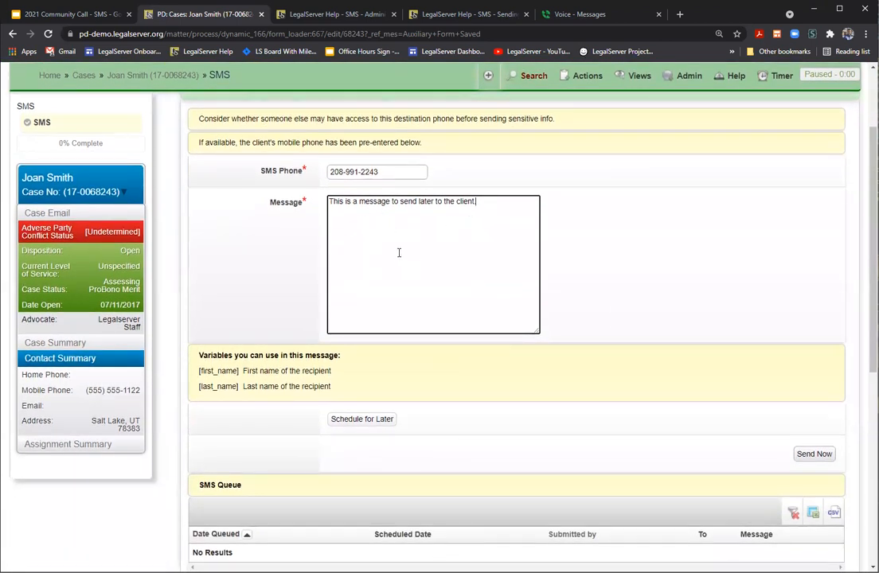
Step: Set the send time to 3:30 PM on 08/27/2021, schedule the SMS, and check the queue
left_click(363, 420)
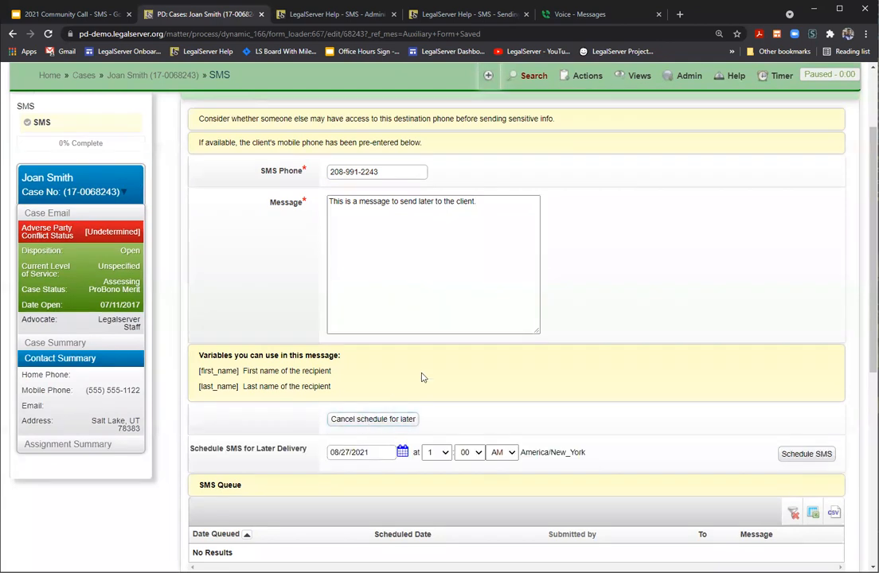
scroll(422, 346, "down", 1)
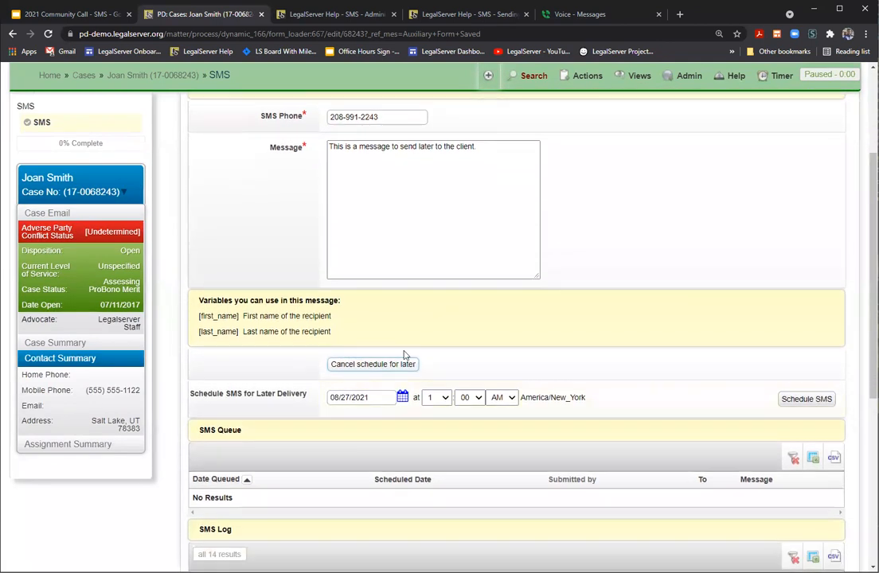
left_click(446, 400)
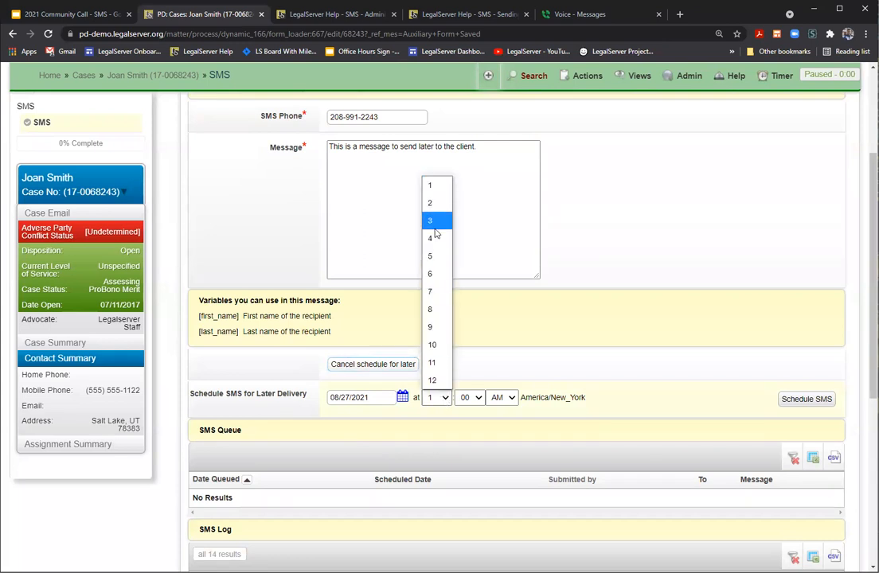
left_click(480, 398)
left_click(470, 398)
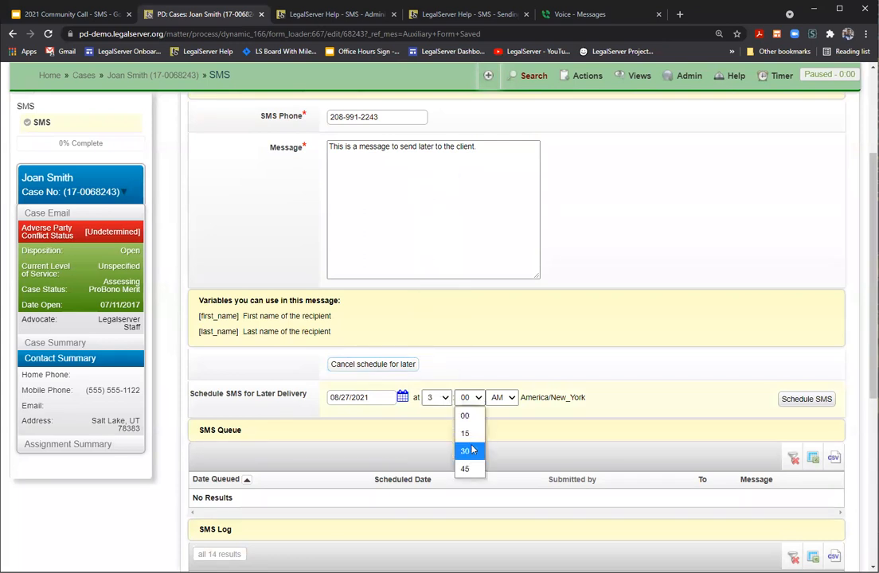
left_click(465, 451)
left_click(503, 398)
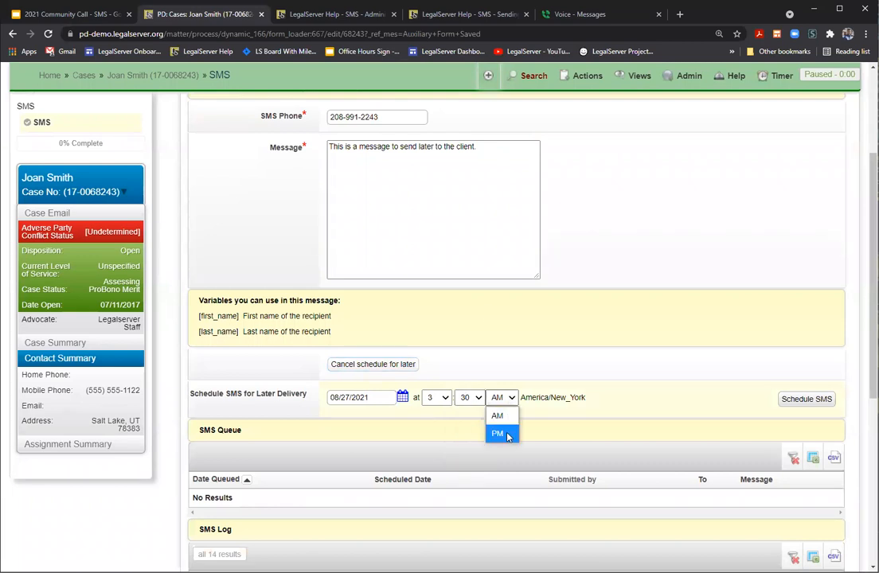
left_click(507, 436)
left_click(806, 400)
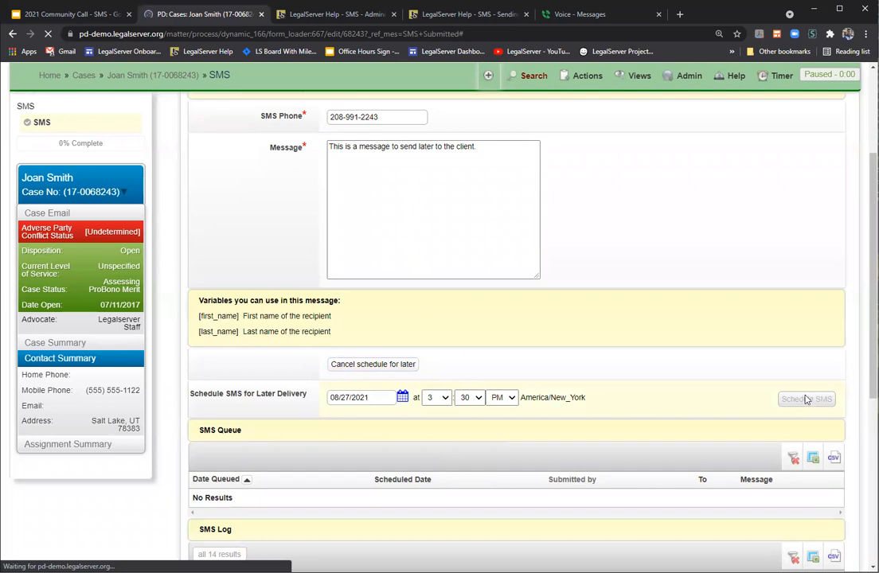
scroll(529, 295, "down", 2)
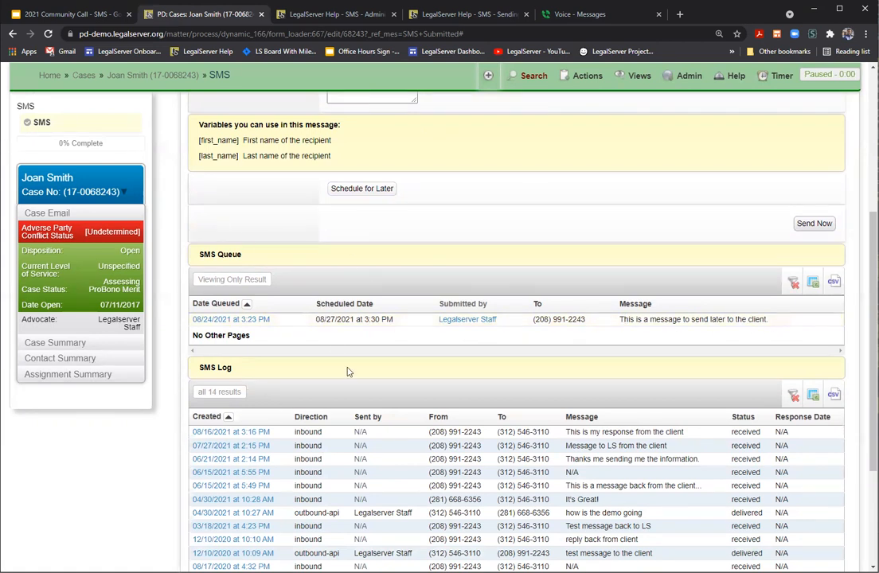
Step: Replace the SMS Phone value with the client's mobile number
scroll(350, 342, "up", 5)
left_click(387, 234)
left_click_drag(388, 234, 306, 234)
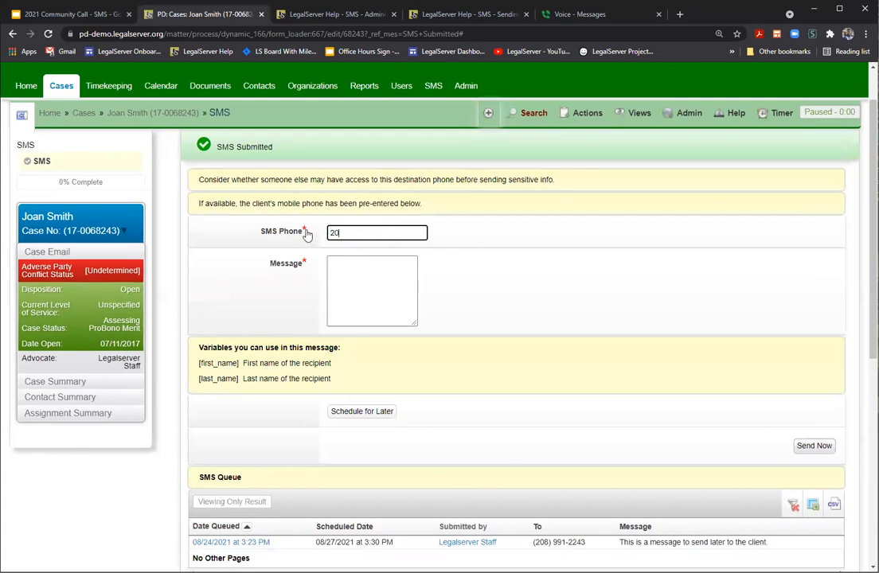
Step: Type 'This is a message to the client from LegalServer.' and send it immediately
left_click(363, 261)
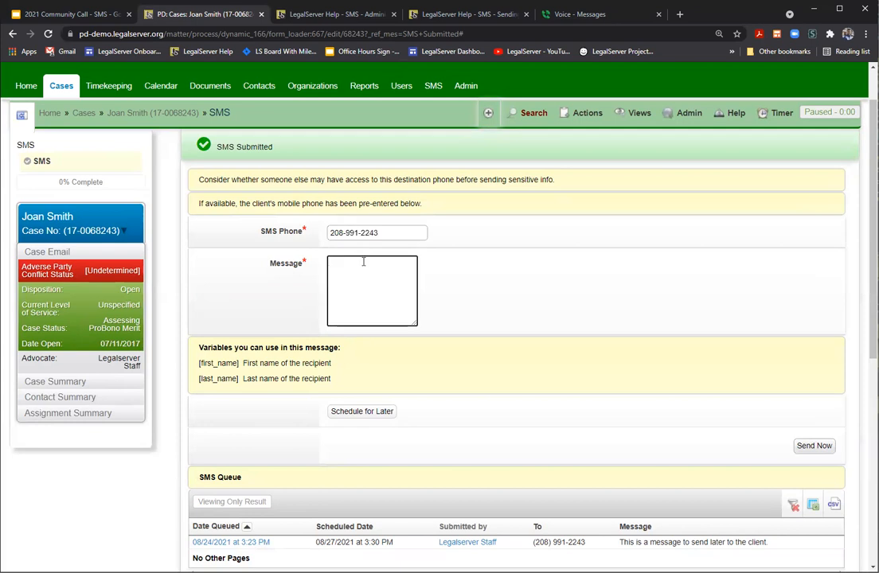
type("This is a mes")
key("BackSpace")
key("BackSpace")
key("BackSpace")
key("BackSpace")
type("message to the ")
type("clie")
type("nt fr")
type("om Leg")
type("alSErve")
type("rver")
type(".")
key("BackSpace")
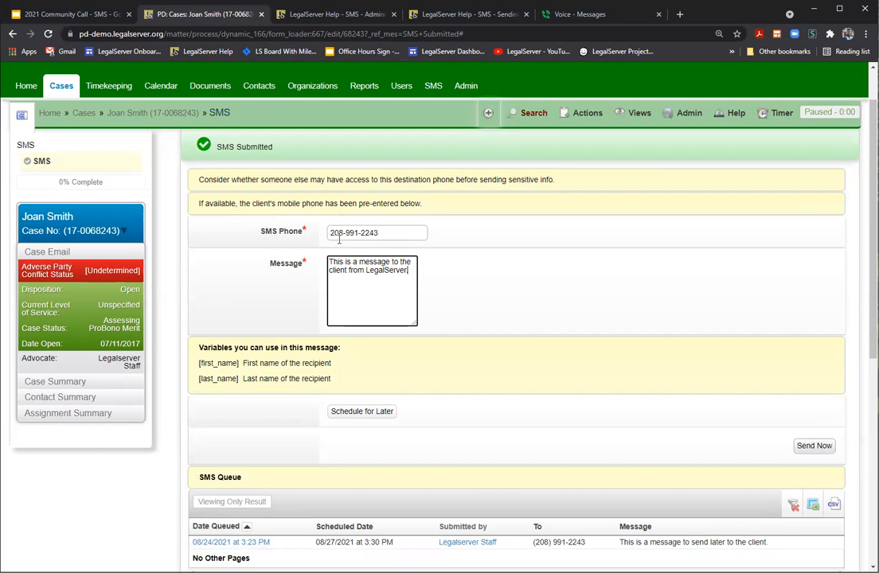
type(".")
left_click(813, 446)
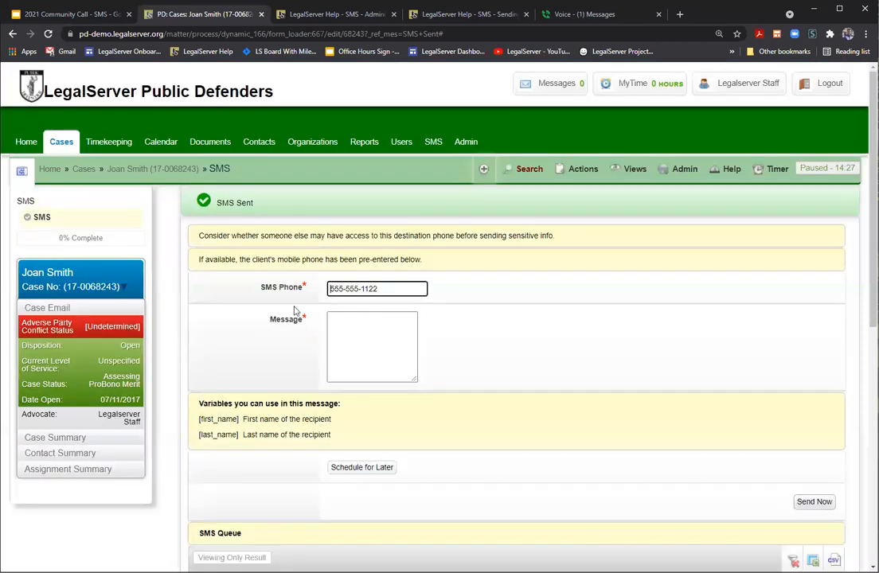
scroll(291, 313, "down", 5)
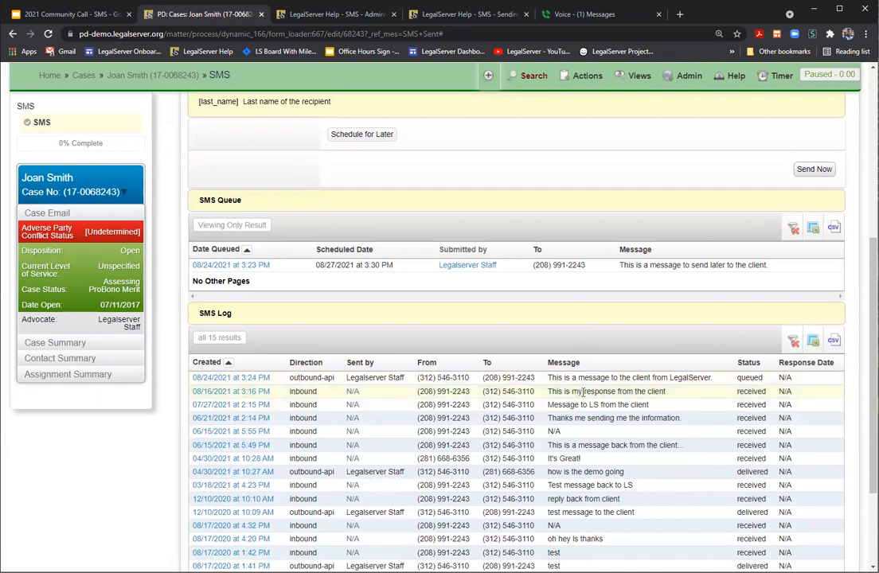
scroll(583, 391, "up", 1)
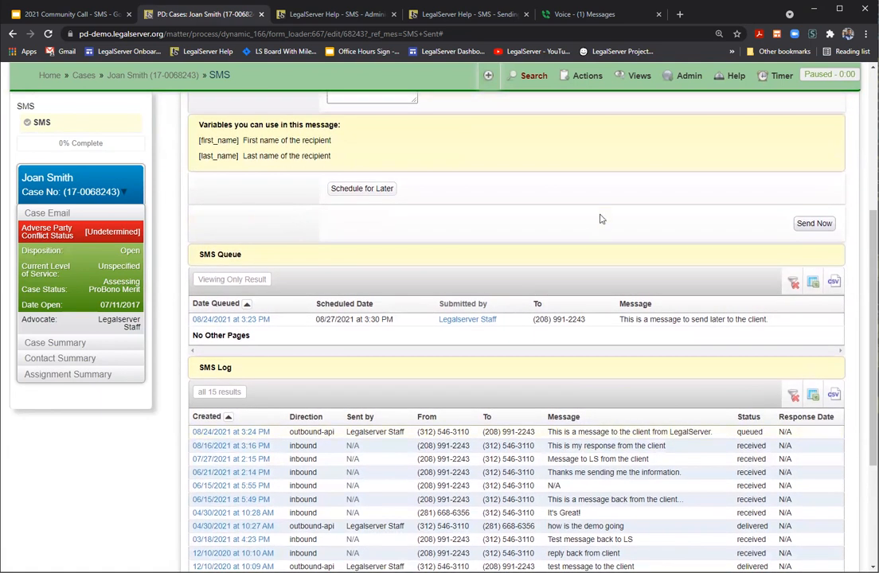
Step: In the Google Voice conversation with LegalServer's number, send 'This is my message back from the client to LegalServer.'
left_click(595, 16)
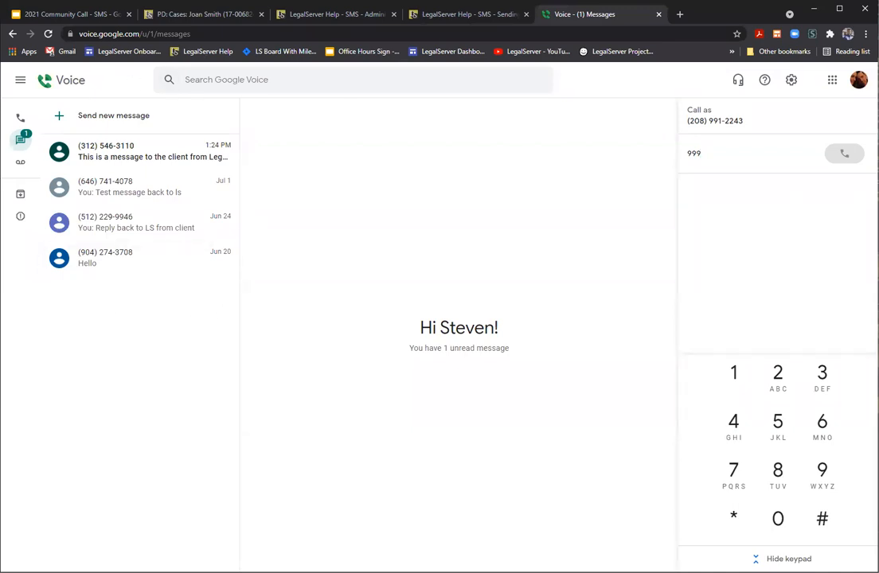
left_click(122, 151)
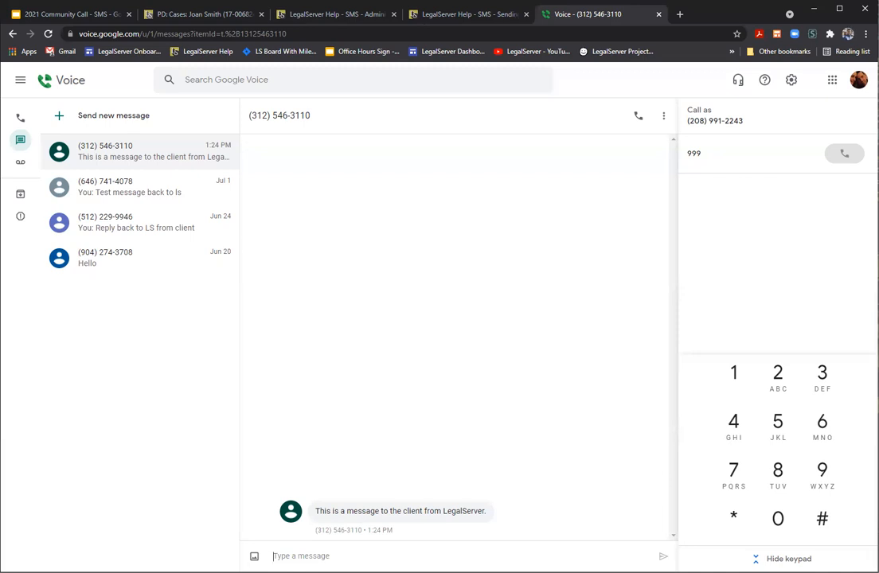
type("This is my message back ")
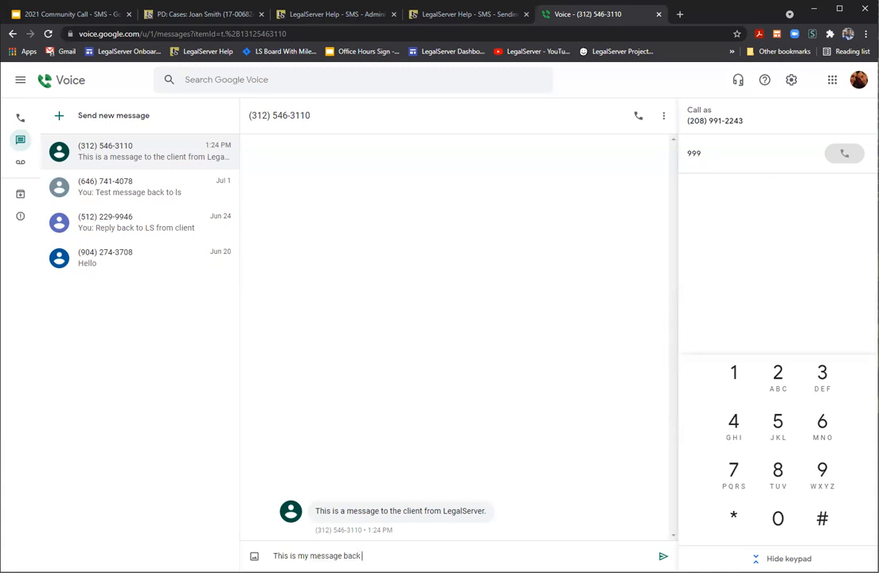
type("from the clietn")
key("BackSpace")
type("nt to Legalserve")
key("BackSpace")
key("BackSpace")
key("BackSpace")
key("BackSpace")
key("BackSpace")
type("Server")
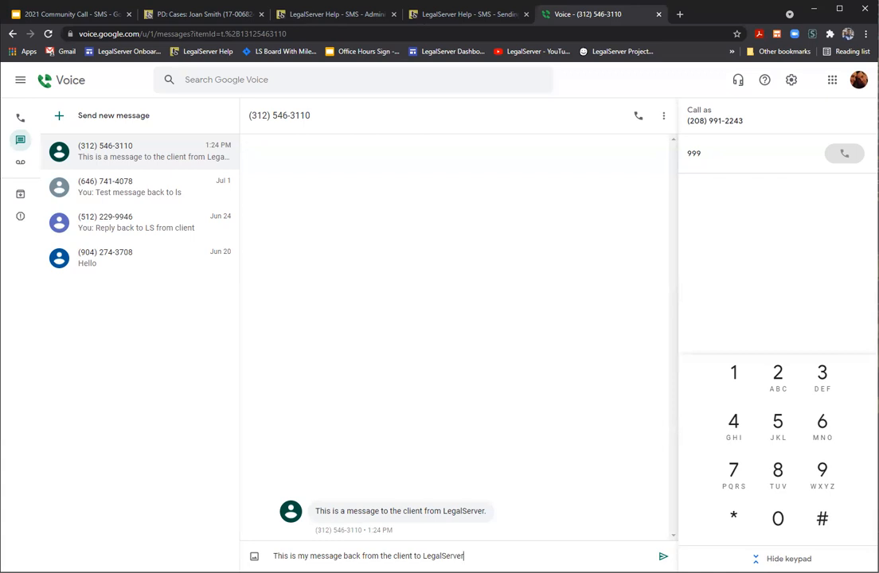
type(".")
left_click(662, 555)
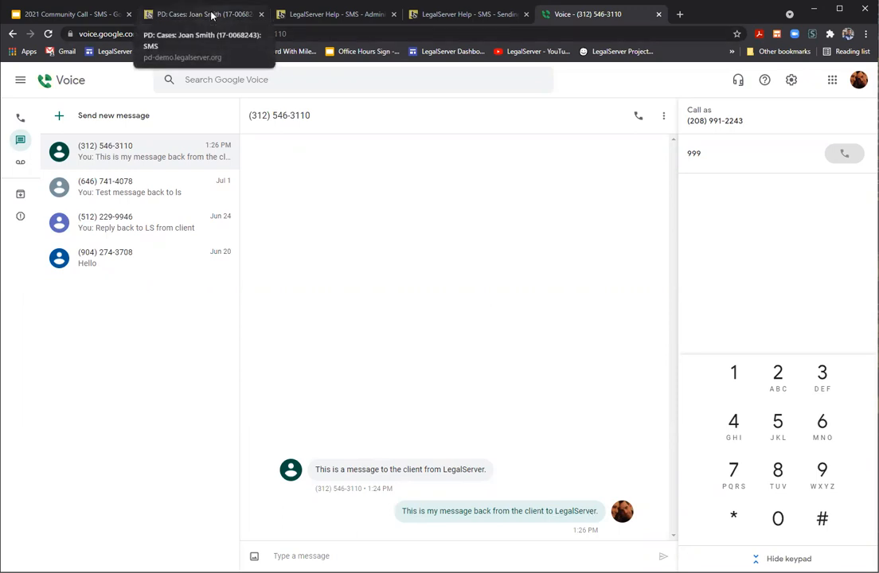
left_click(208, 14)
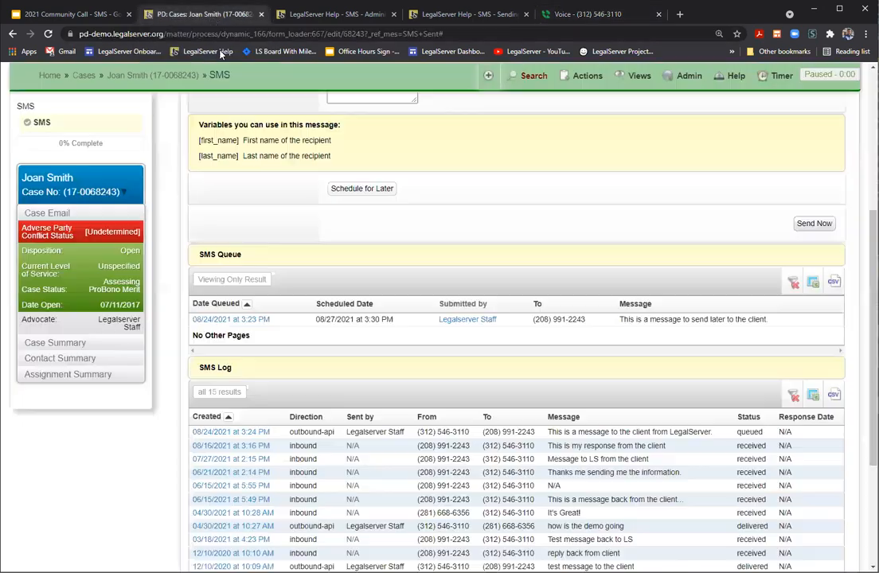
Step: Go to the Home dashboard and expand SMS Received to show 3 alerts, including the client's reply
left_click(44, 75)
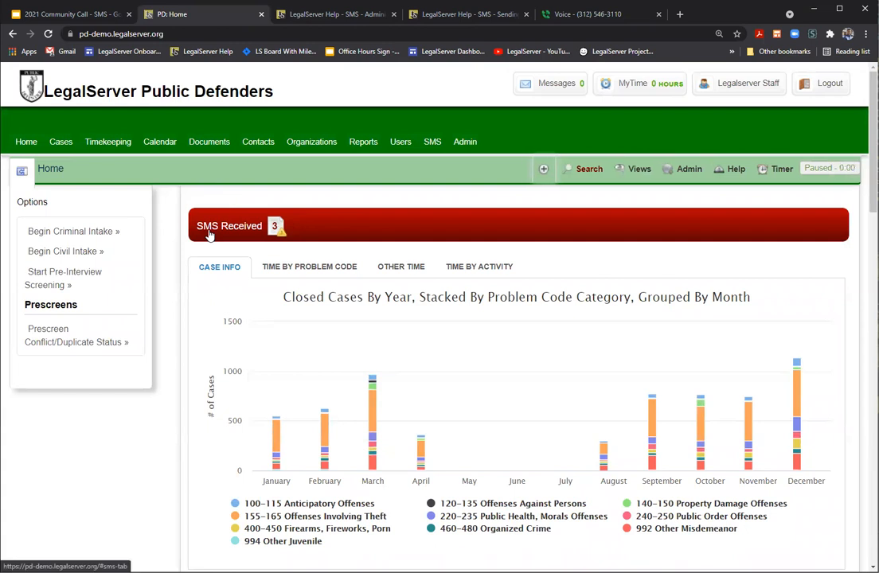
left_click(238, 229)
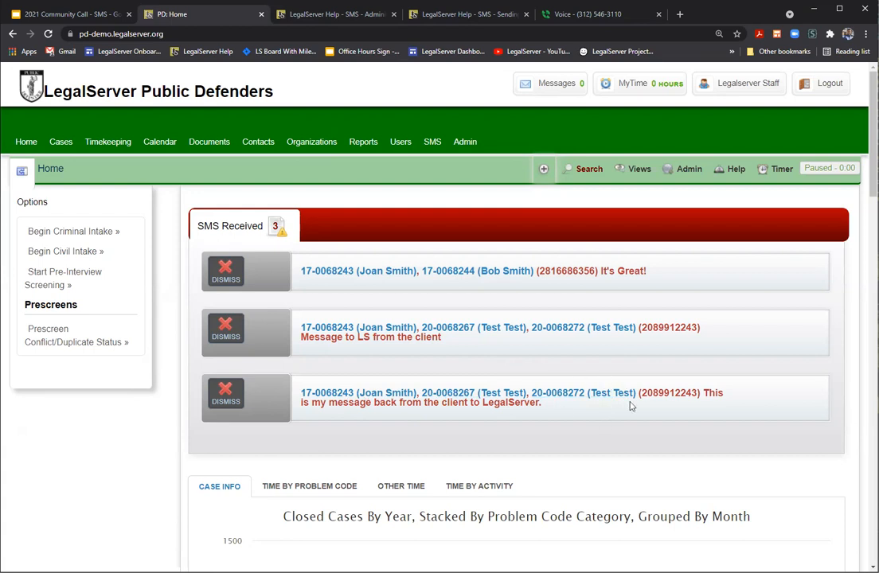
Step: Open the client's case from the alert and highlight the sender number in the newest SMS case note
left_click(351, 393)
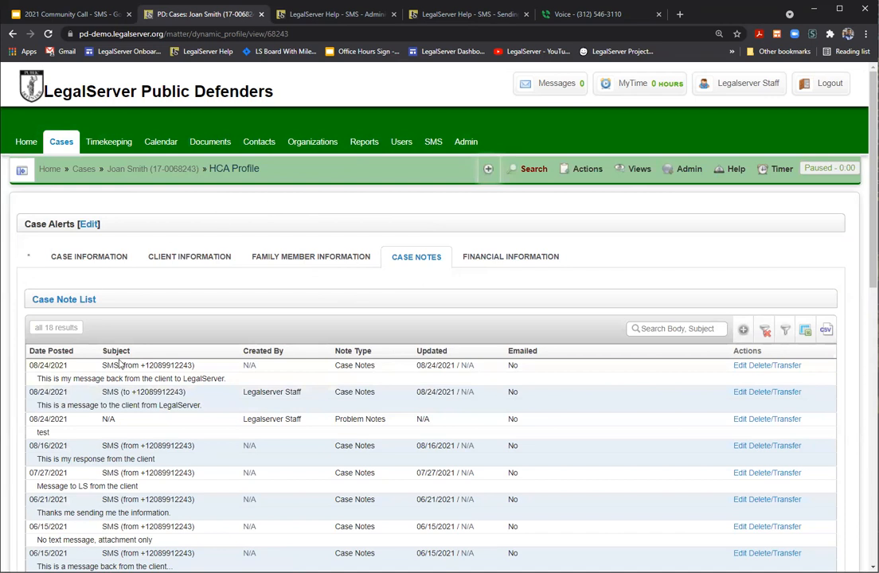
scroll(124, 398, "down", 3)
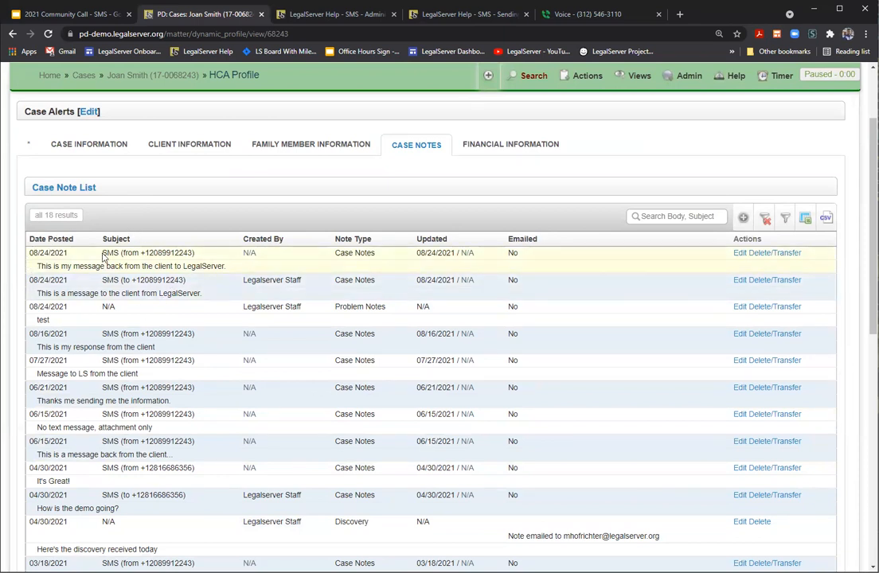
left_click_drag(109, 253, 192, 252)
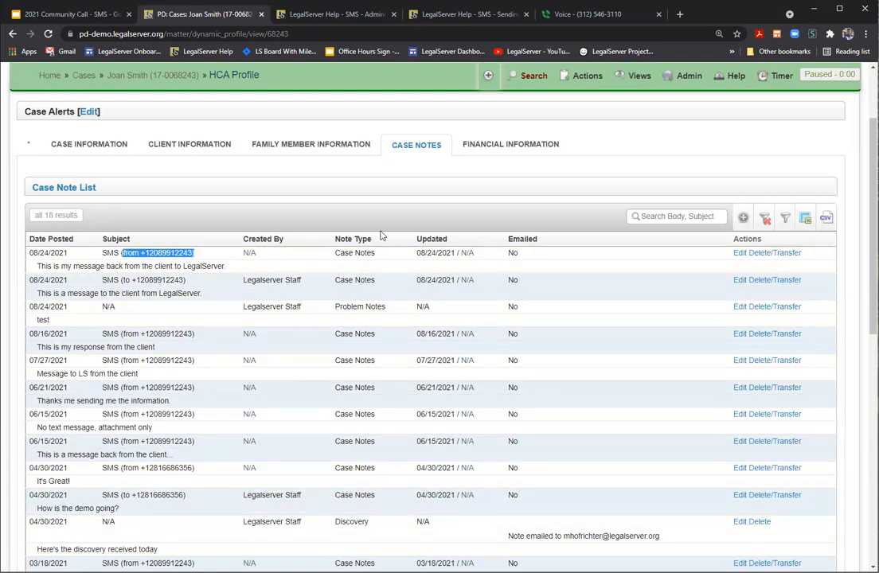
left_click(585, 76)
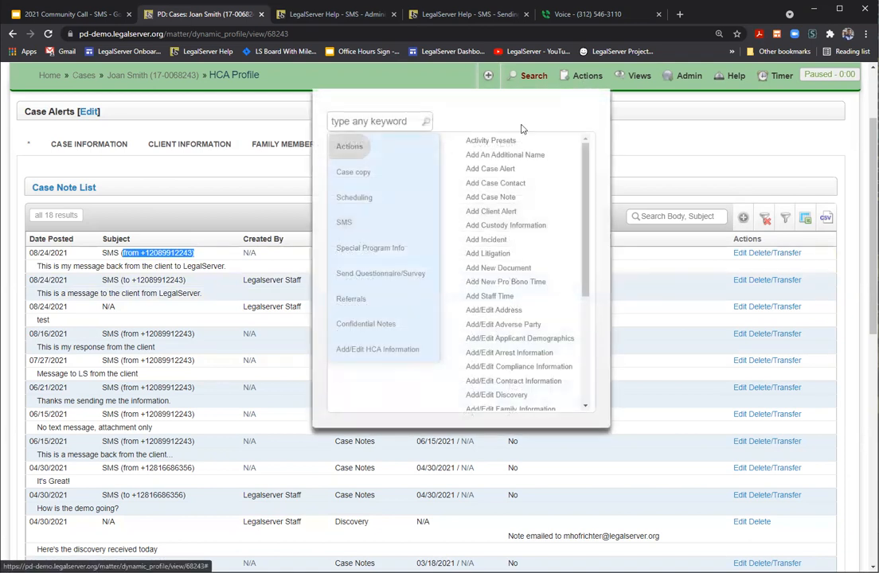
left_click(353, 219)
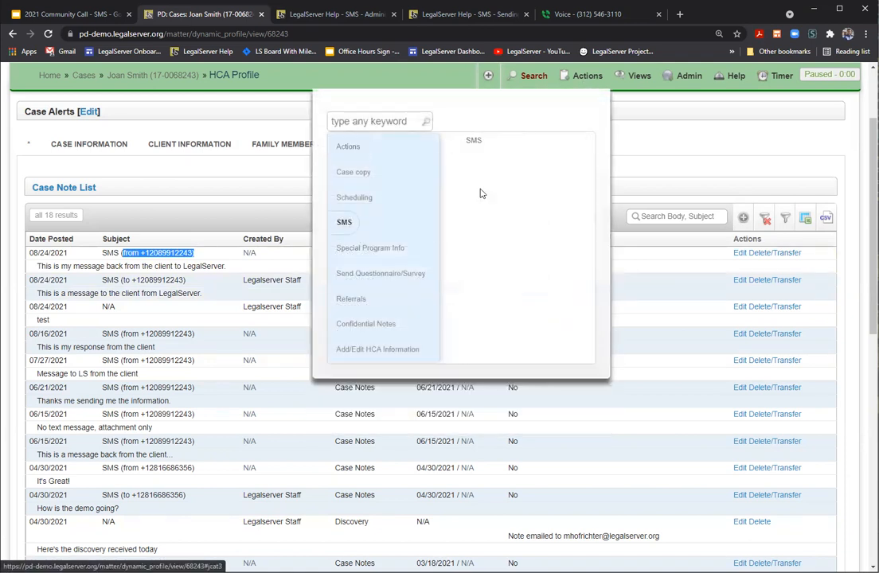
left_click(476, 142)
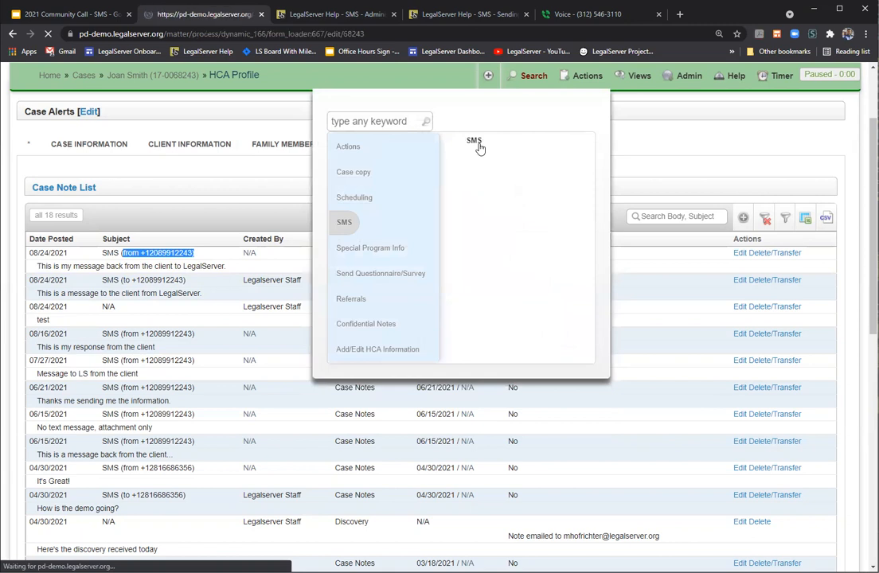
scroll(304, 202, "down", 3)
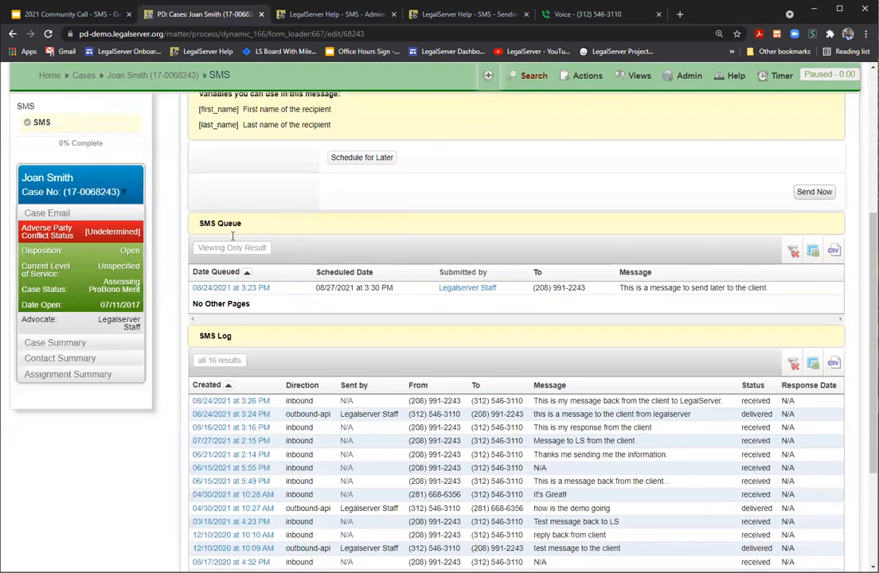
scroll(304, 373, "down", 1)
scroll(303, 374, "down", 1)
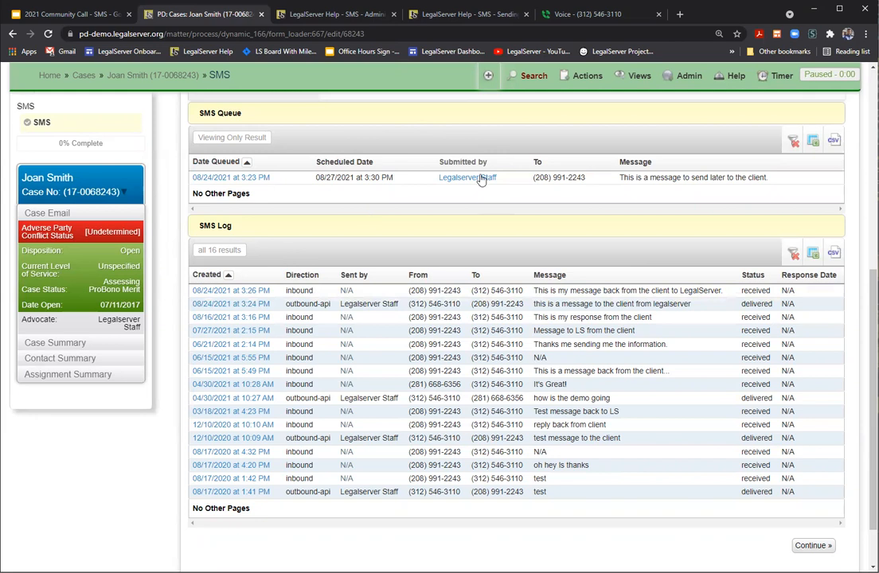
scroll(360, 338, "up", 5)
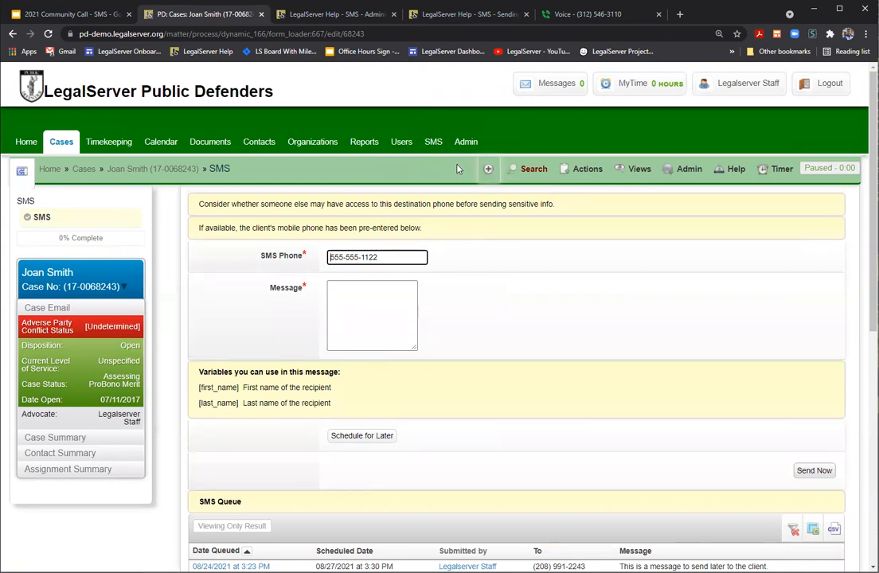
Step: Open the SMS module's SENT list of 57 texts, led by the 08/24/2021 3:24 PM message
left_click(435, 143)
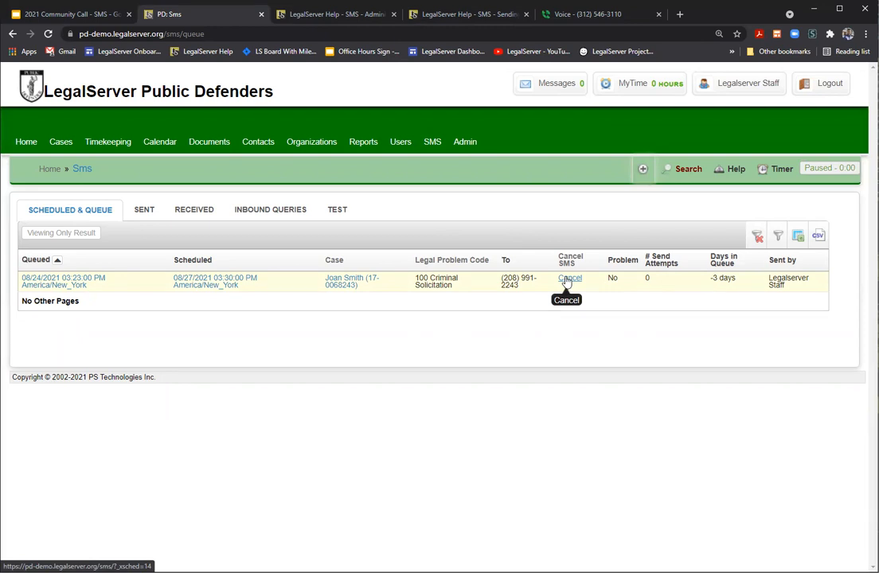
left_click(144, 210)
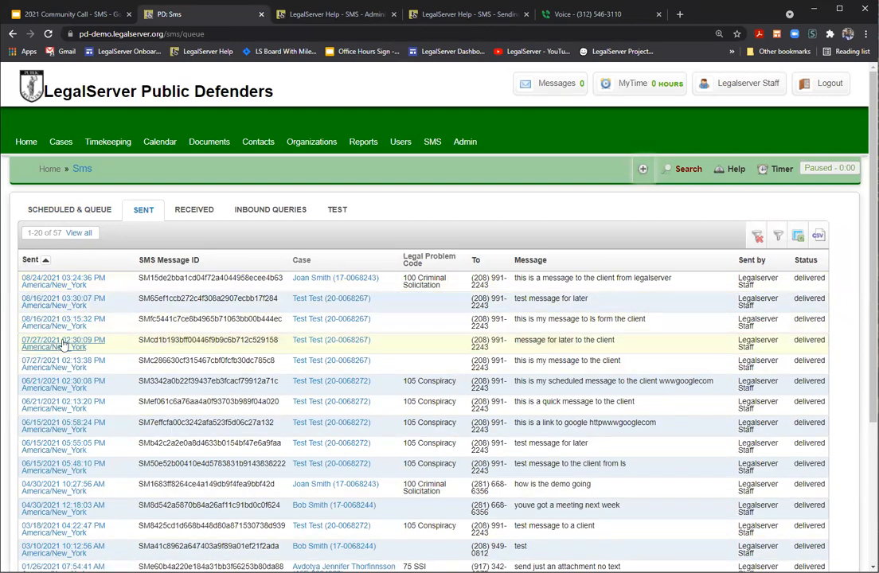
Step: Review the 62 received client texts, then return to the queue holding the one 08/27/2021 3:30 PM message
left_click(202, 211)
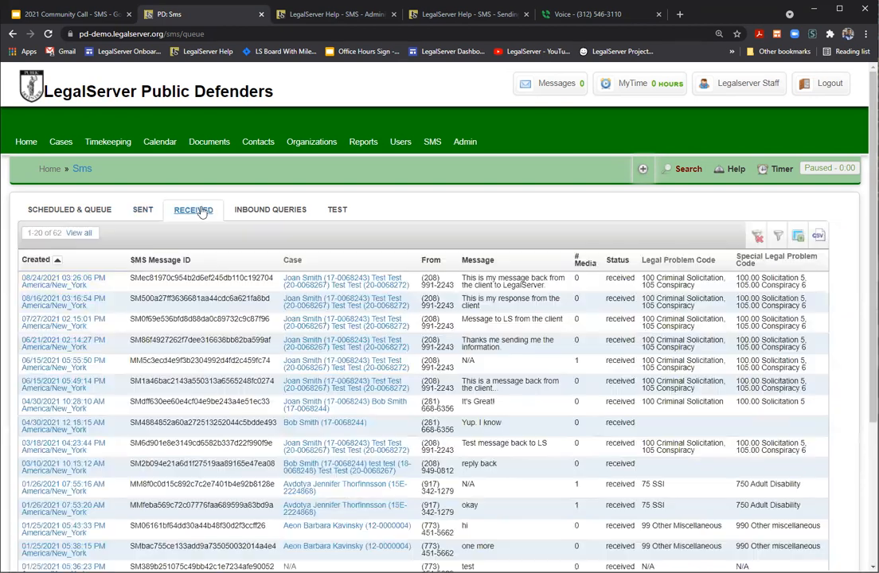
scroll(286, 303, "down", 1)
scroll(285, 302, "down", 2)
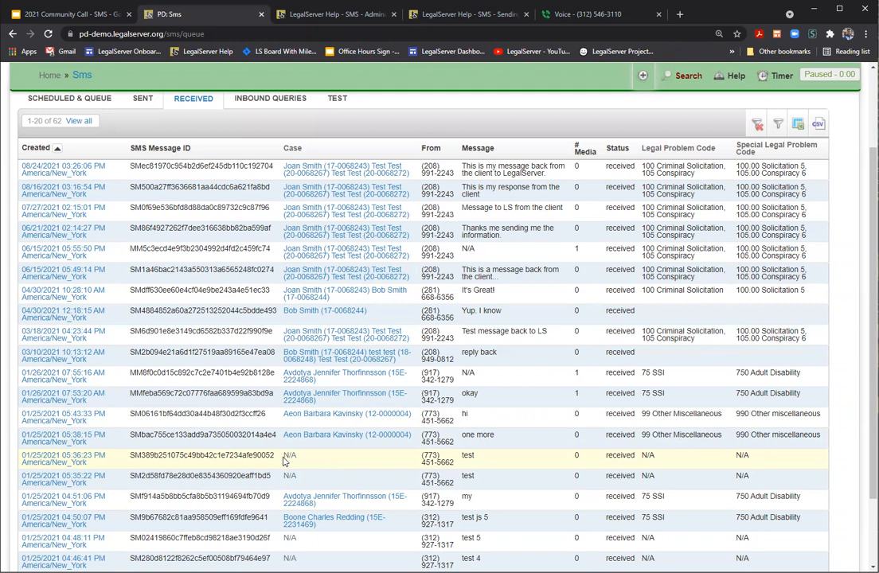
scroll(284, 462, "up", 3)
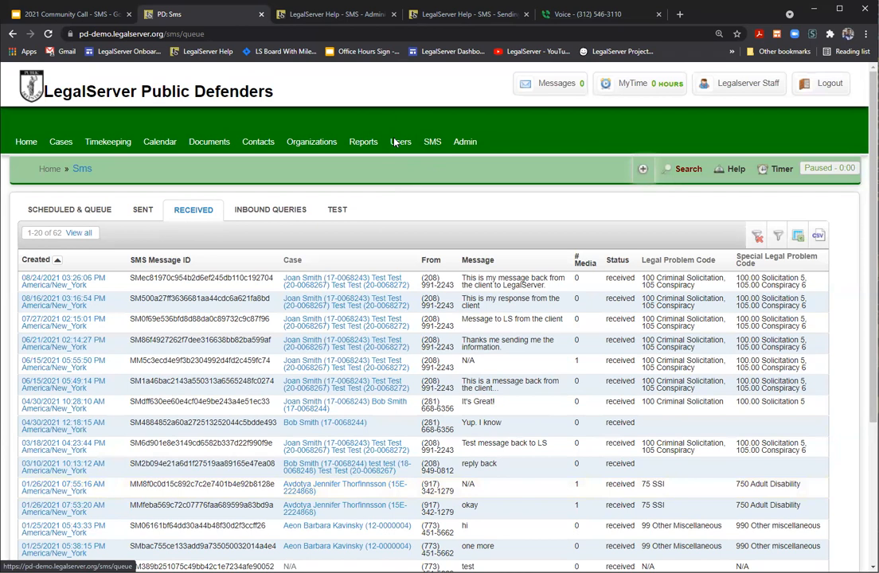
left_click(431, 142)
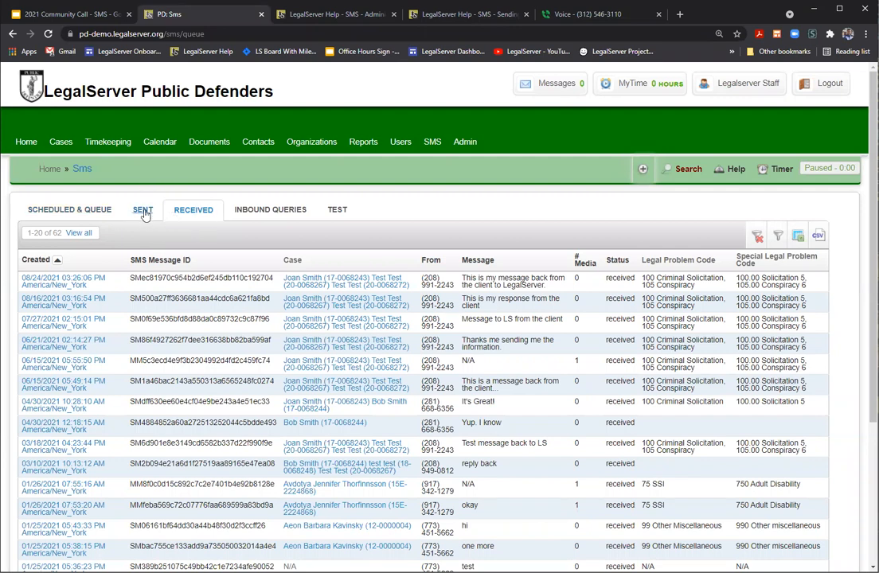
left_click(77, 209)
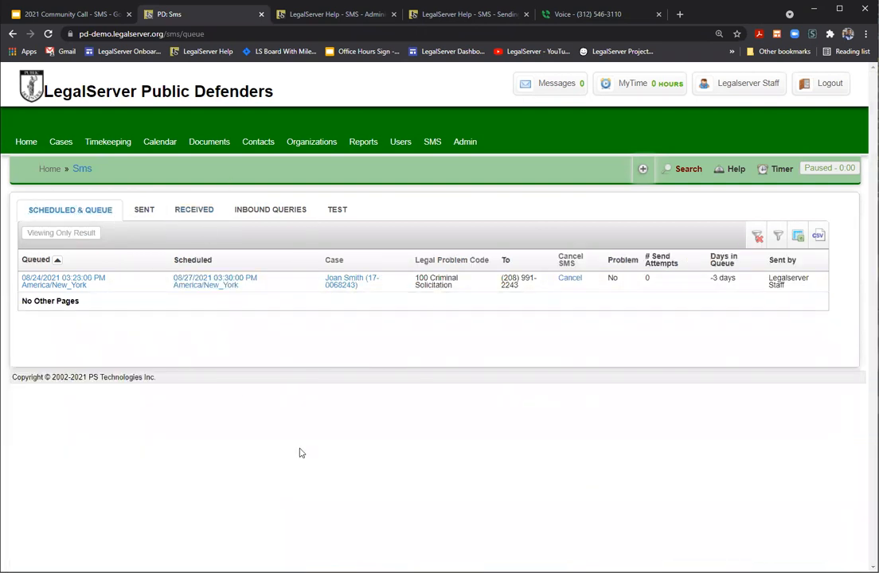
Step: Open the client's case from an SMS Received alert on the home page
left_click(25, 142)
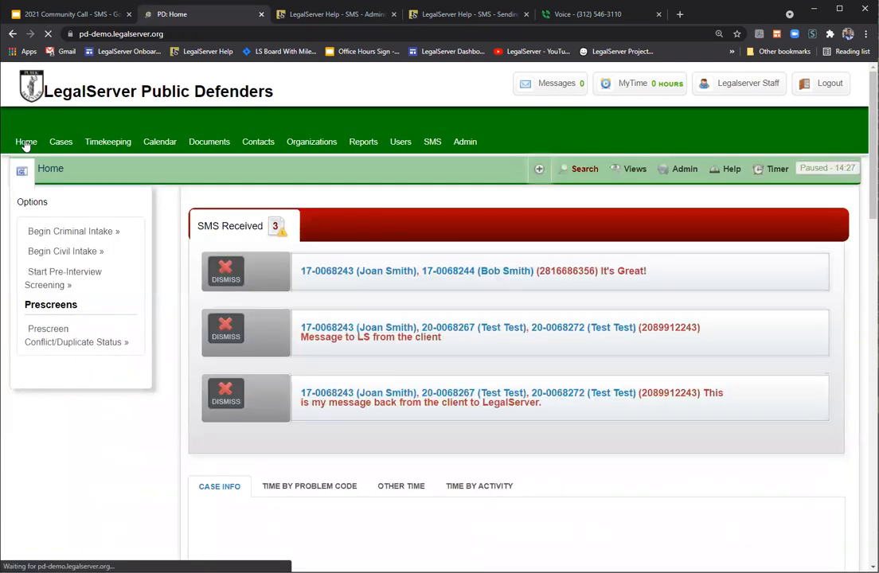
left_click(246, 228)
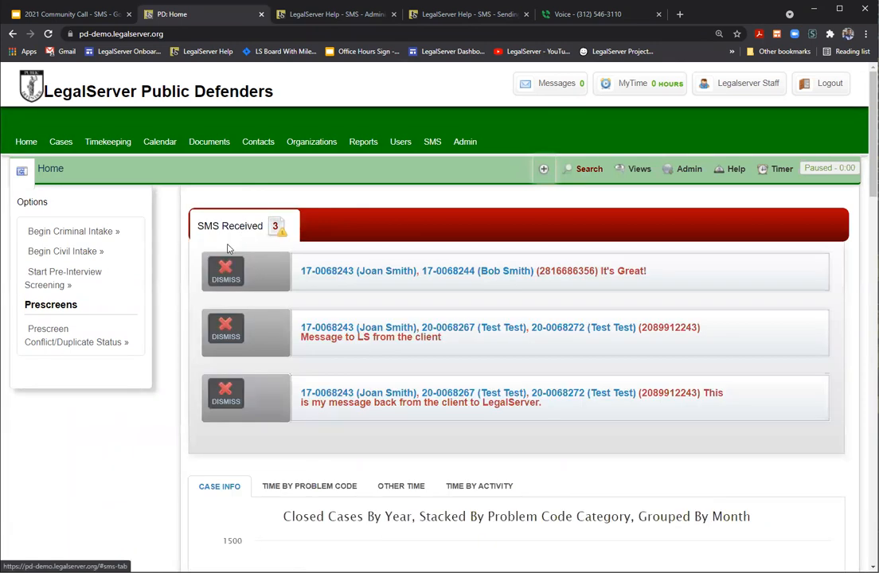
left_click(336, 395)
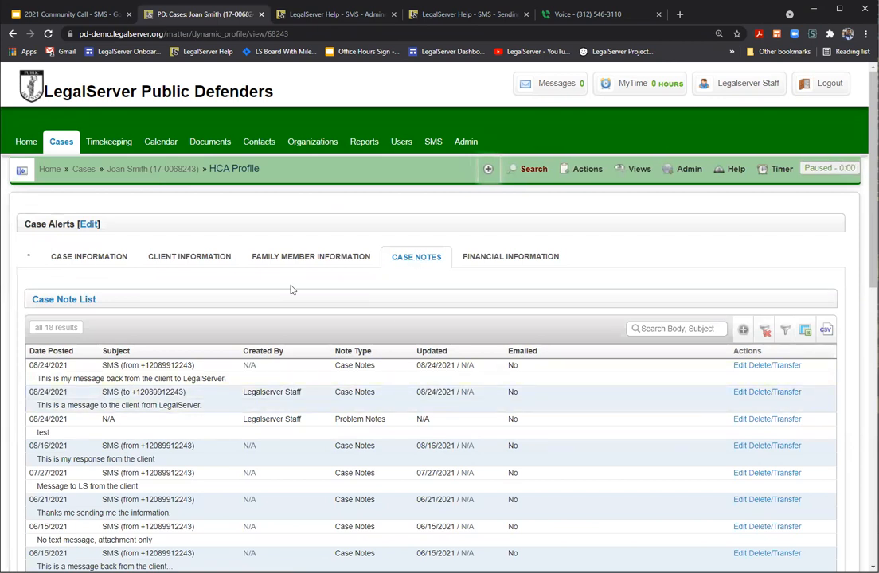
Step: Look through the case's 18 case notes, including the MMS note with two attached images
scroll(291, 290, "down", 2)
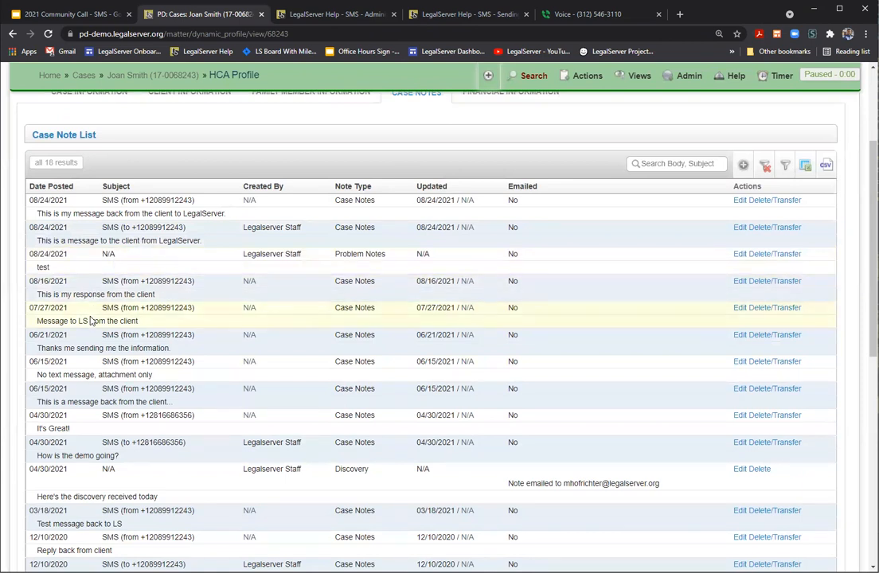
scroll(89, 359, "down", 1)
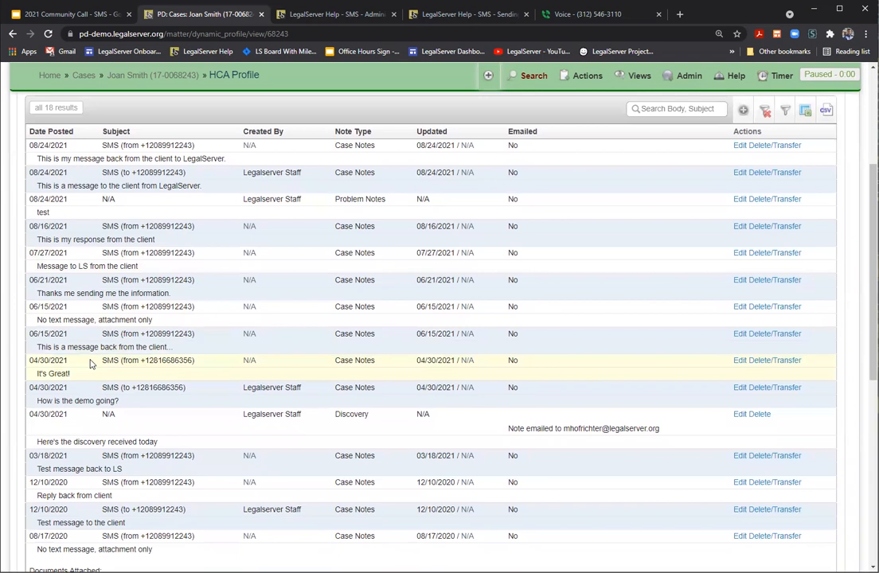
scroll(90, 364, "down", 2)
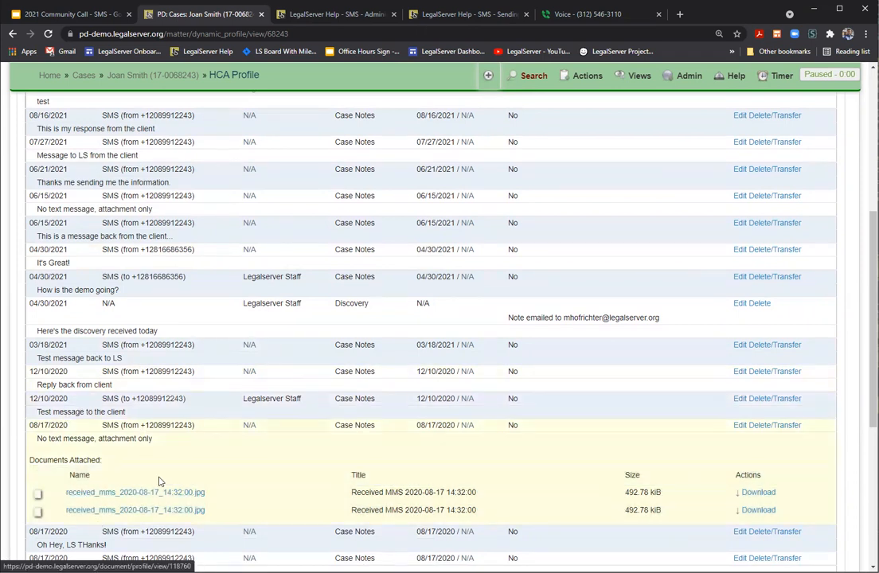
scroll(319, 406, "up", 3)
scroll(318, 406, "up", 2)
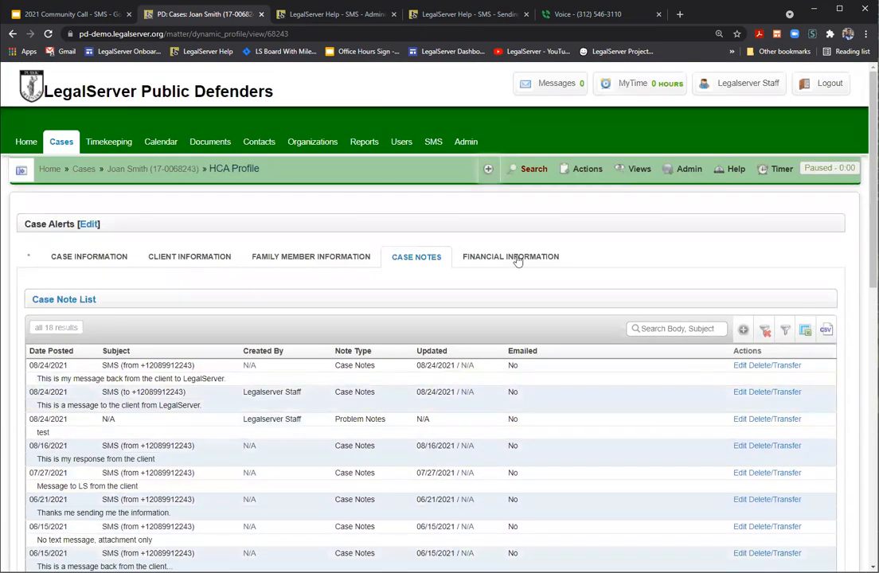
left_click(585, 168)
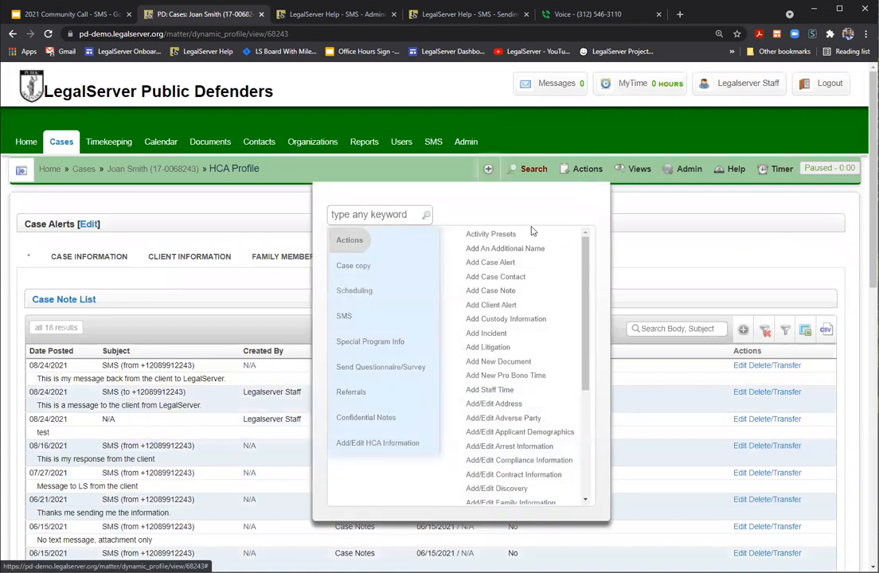
left_click(345, 316)
left_click(476, 237)
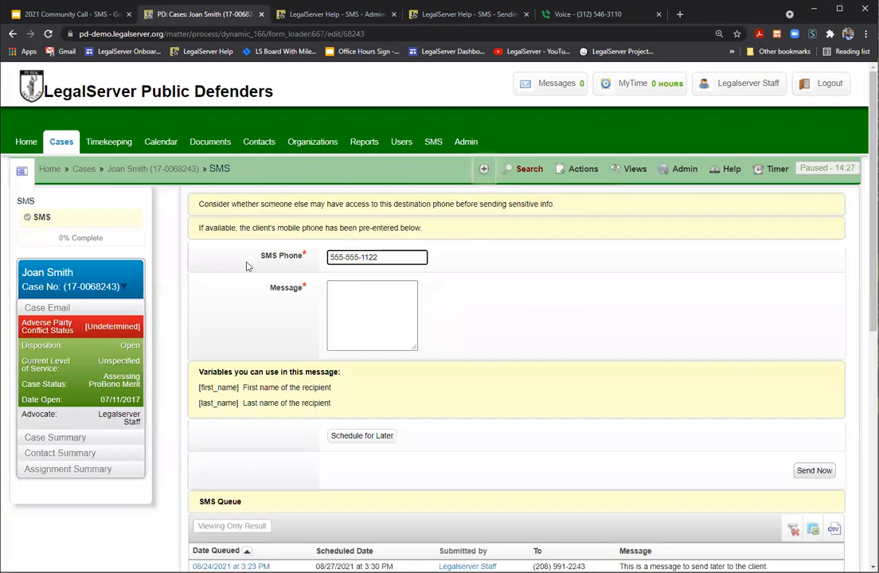
scroll(247, 267, "down", 5)
scroll(246, 271, "down", 2)
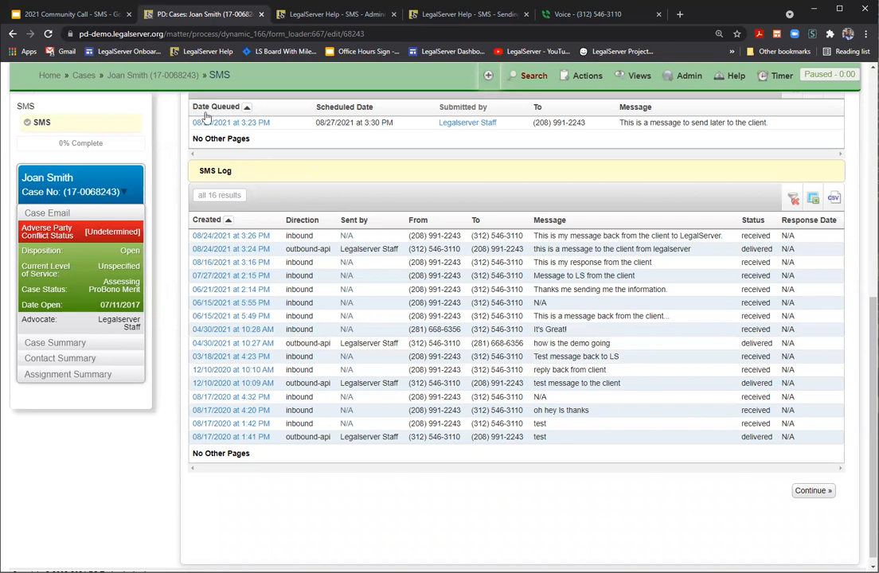
left_click(169, 78)
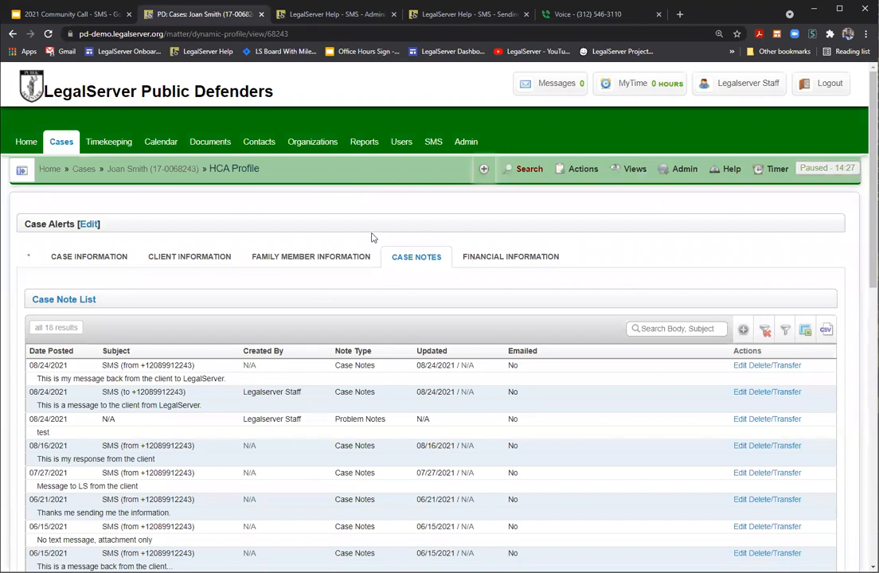
Step: Open the received_mms .jpg document from the case's Documents panel to see its 492.78 kiB details
scroll(249, 296, "down", 3)
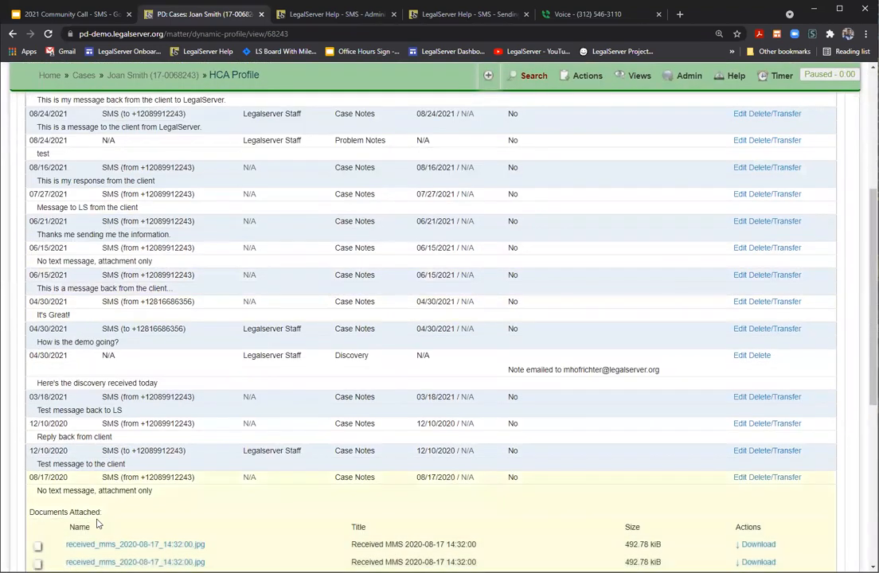
scroll(83, 446, "up", 4)
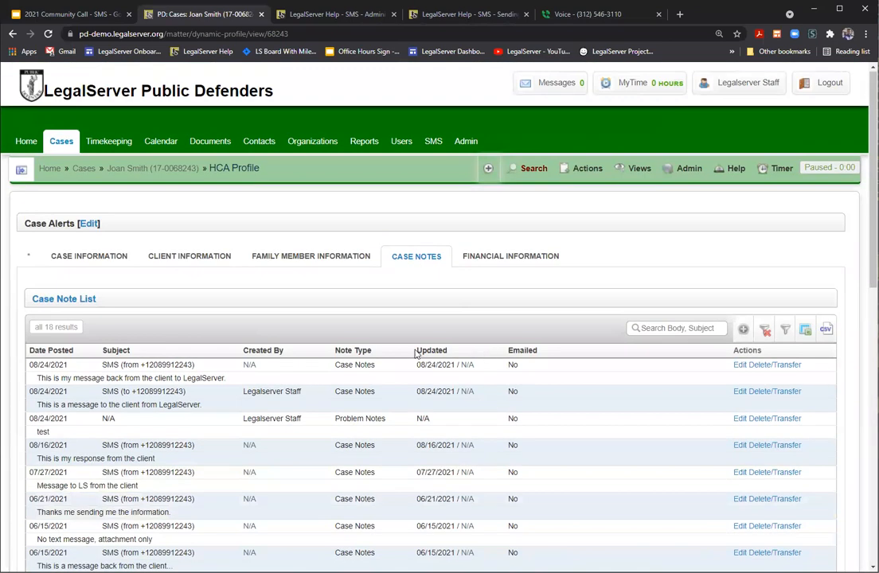
scroll(418, 354, "down", 10)
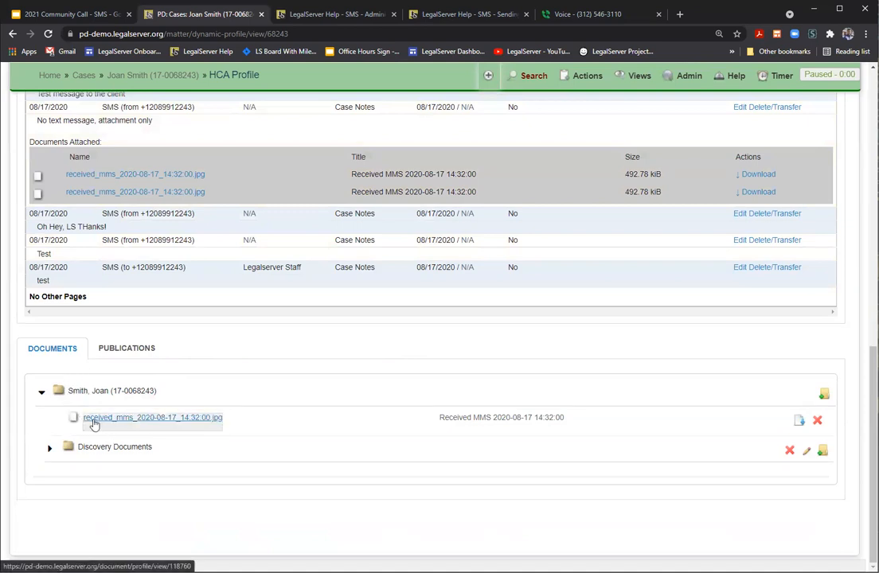
left_click(134, 424)
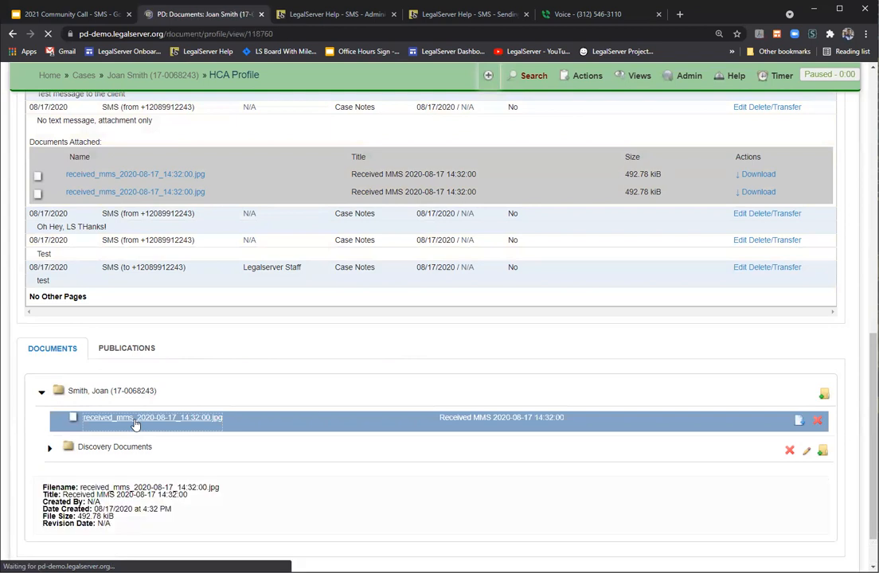
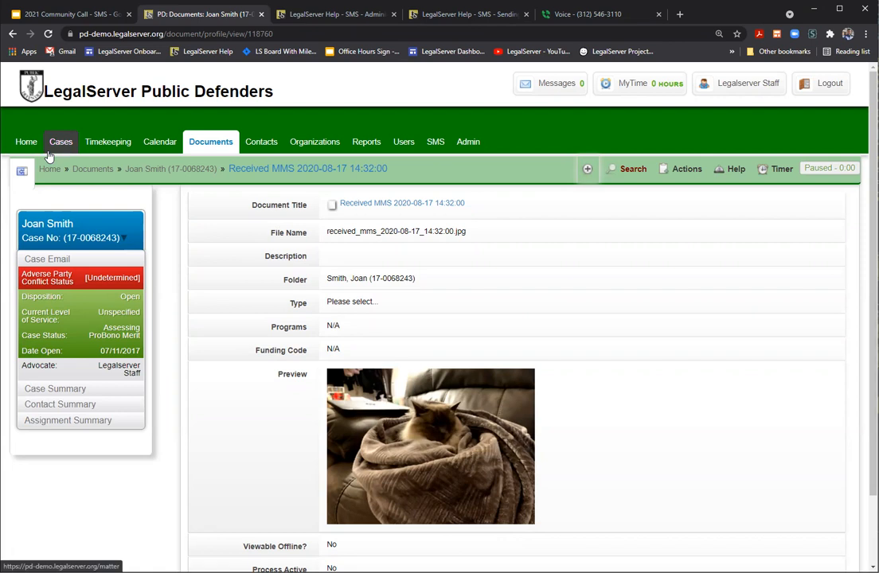
Step: Return from the MMS document to the client's case profile and bring up its Actions list
left_click(163, 172)
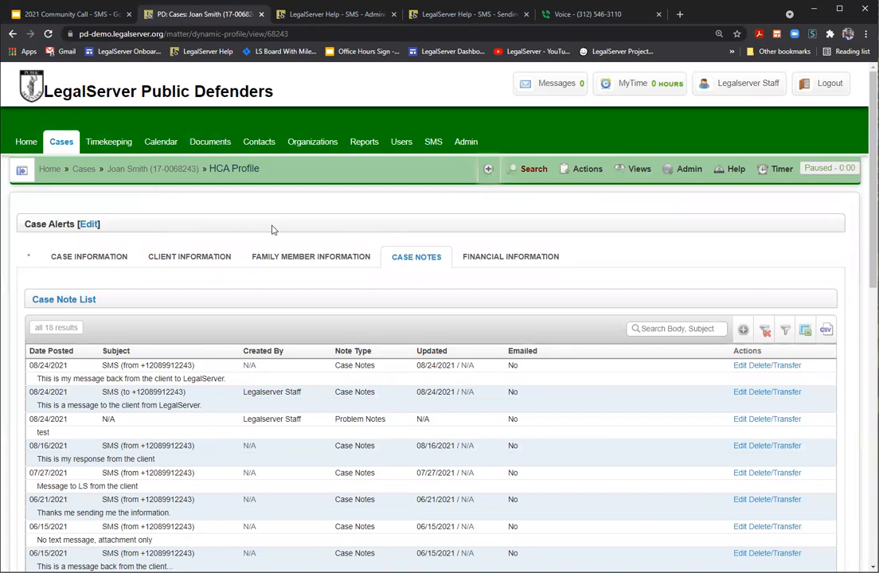
scroll(353, 237, "down", 1)
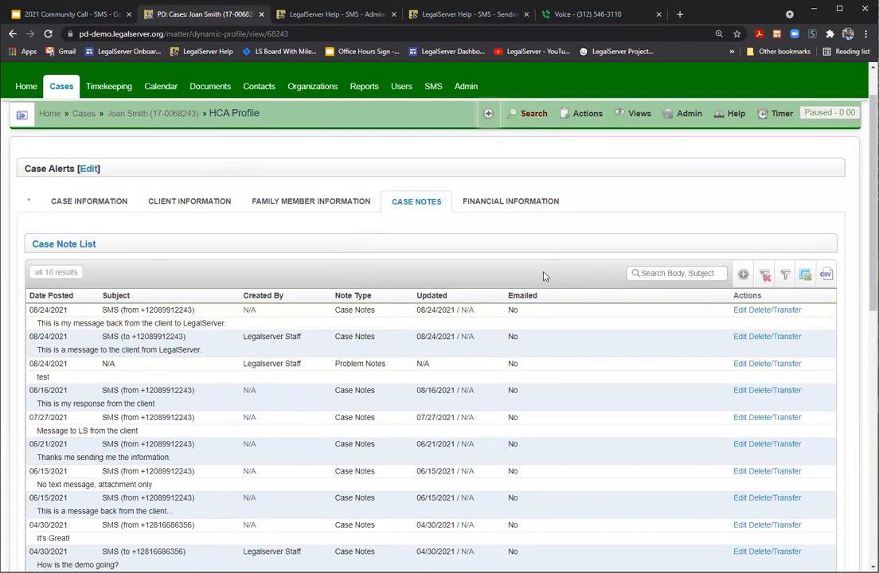
left_click(585, 114)
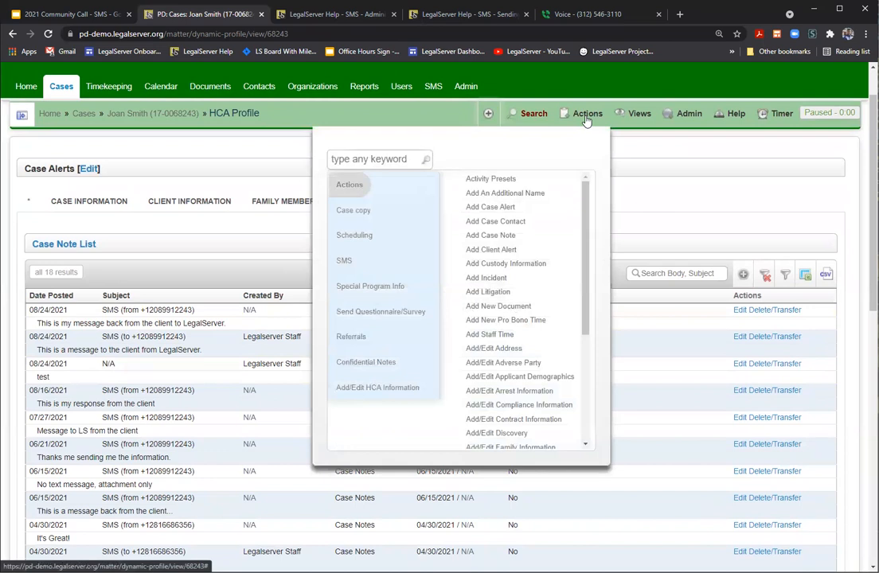
Step: Filter case actions by 'event' and choose Schedule Event to open a blank event form
left_click(390, 159)
type("event")
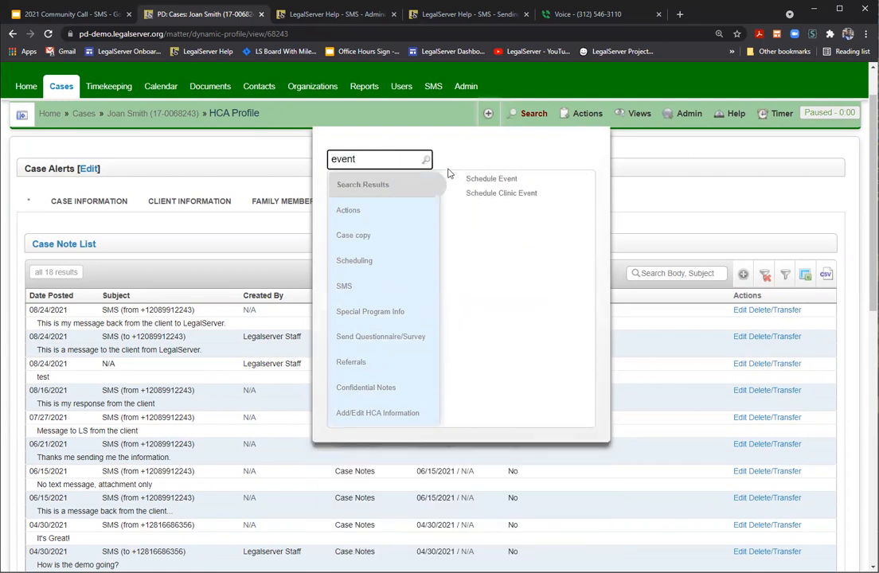
left_click(496, 180)
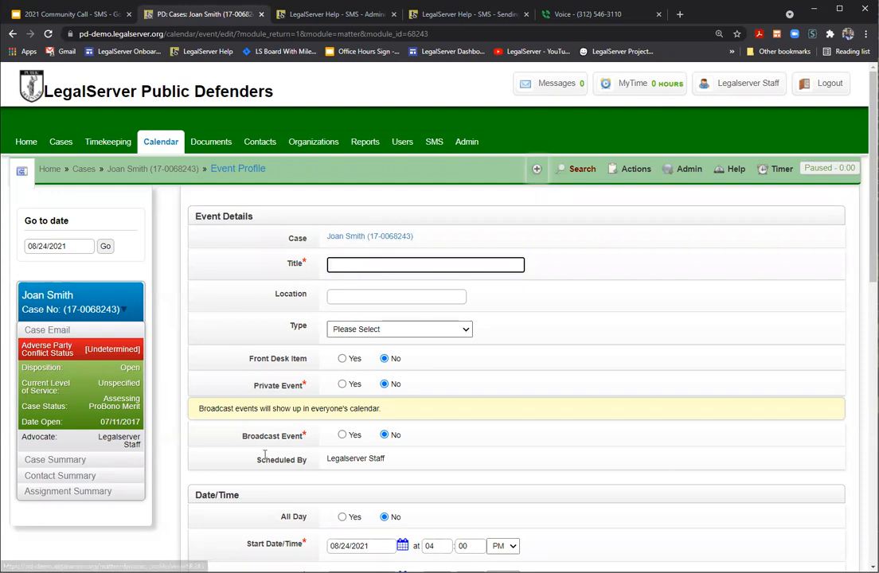
scroll(541, 355, "down", 3)
scroll(541, 356, "down", 1)
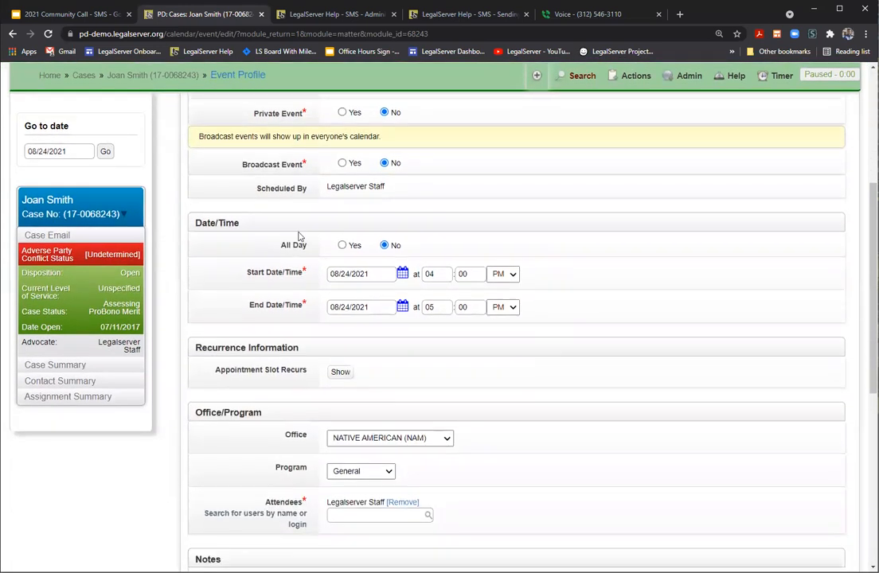
scroll(415, 314, "down", 5)
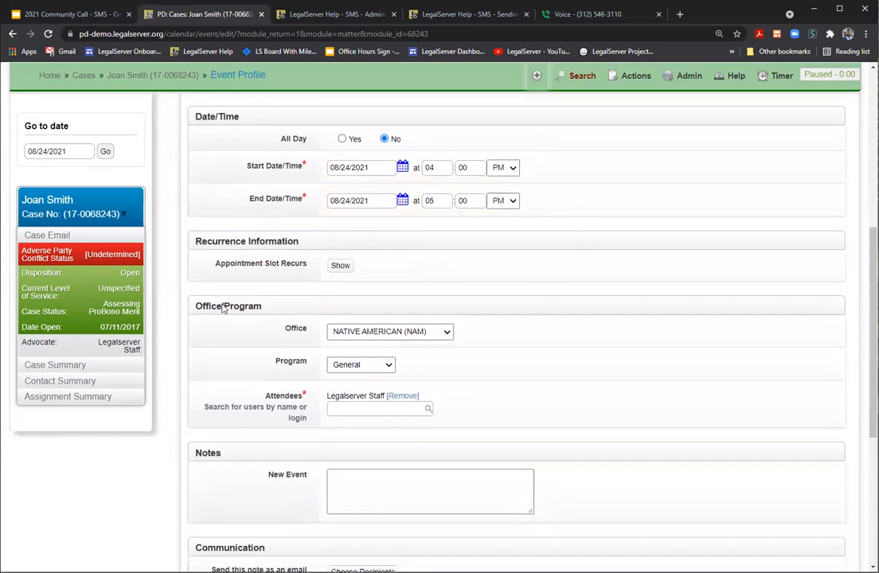
scroll(605, 401, "down", 1)
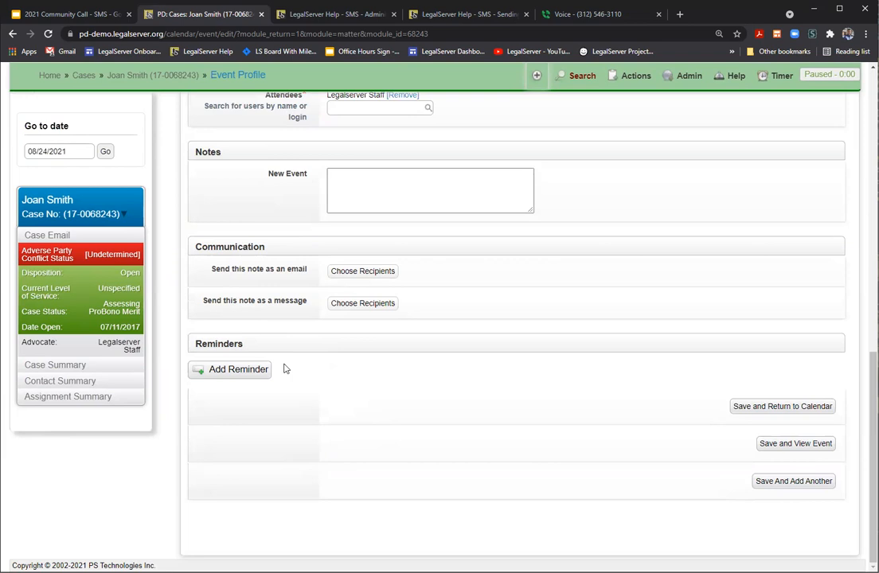
Step: Add a reminder to the event and review its Before/After and Minutes-to-Days timing options
left_click(242, 372)
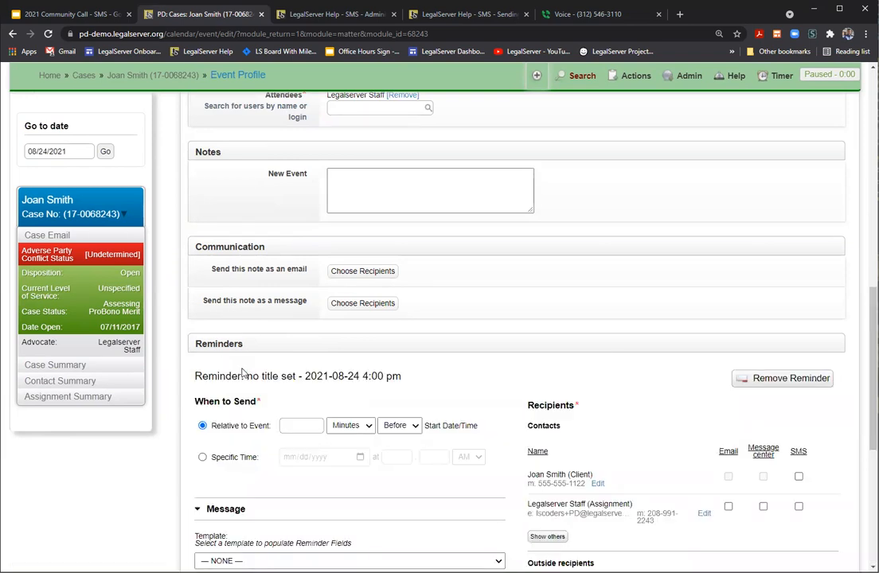
scroll(414, 302, "down", 2)
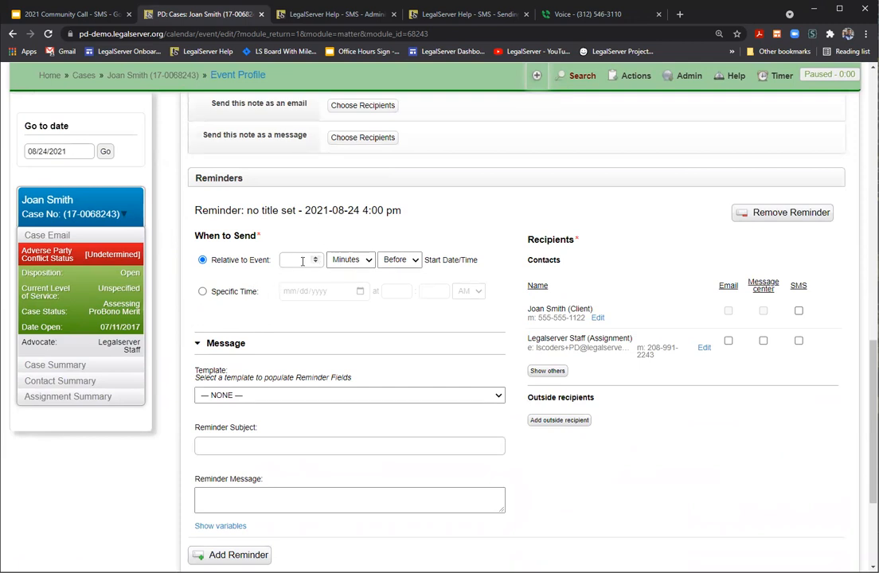
left_click(417, 263)
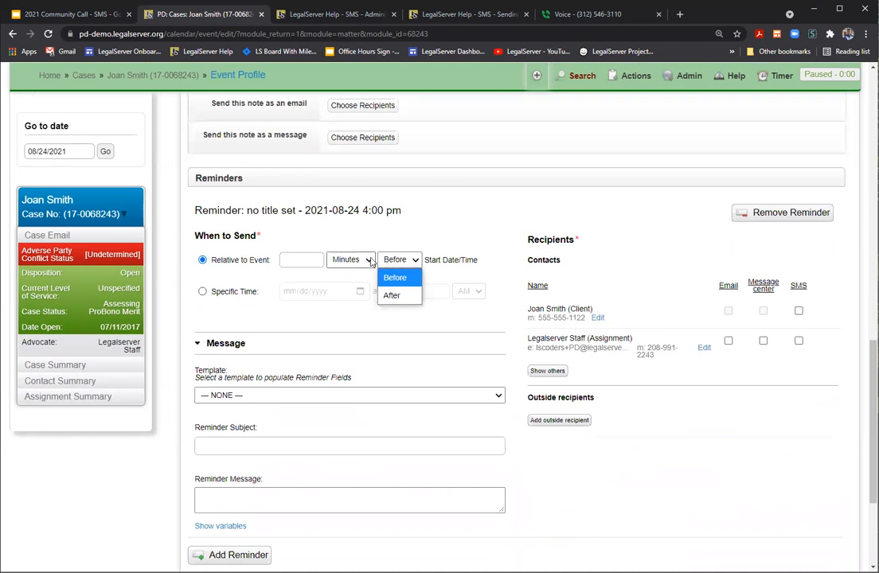
left_click(369, 261)
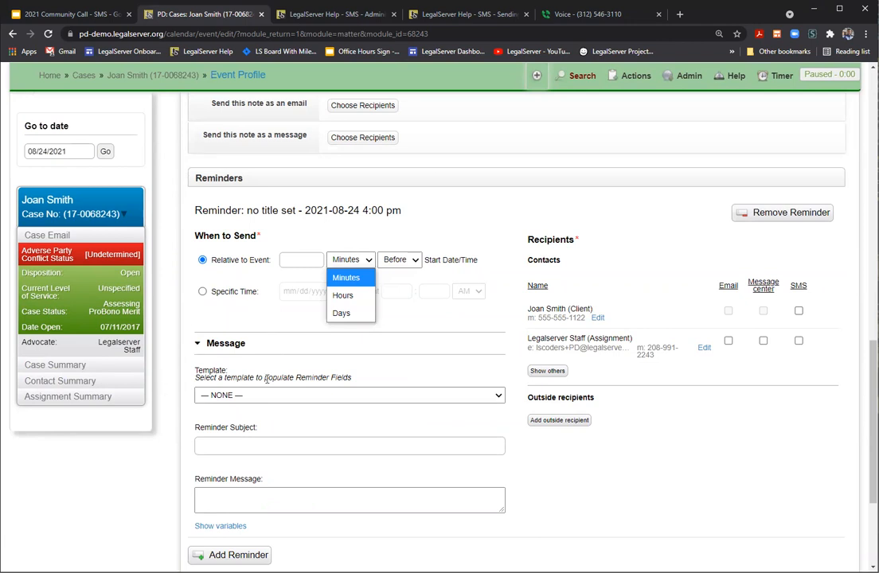
key("Down")
key("Down")
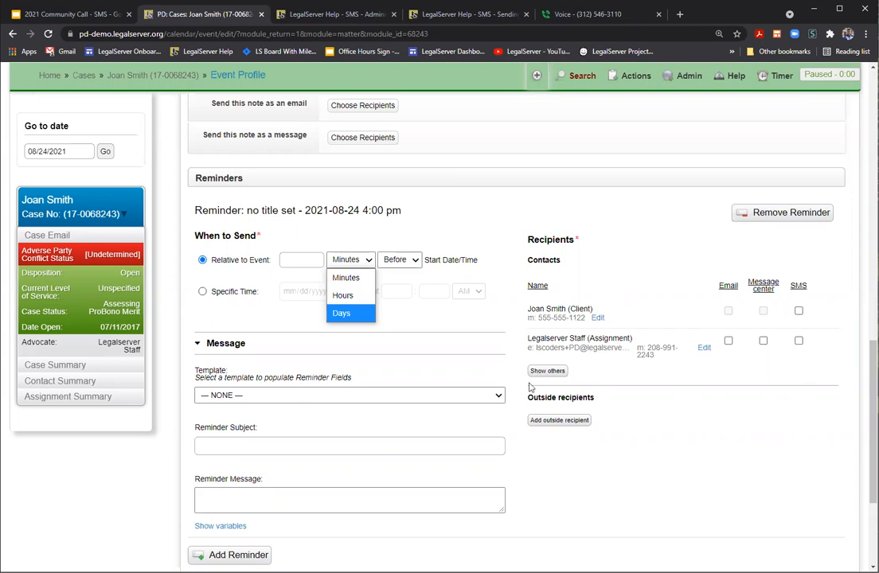
scroll(422, 244, "up", 6)
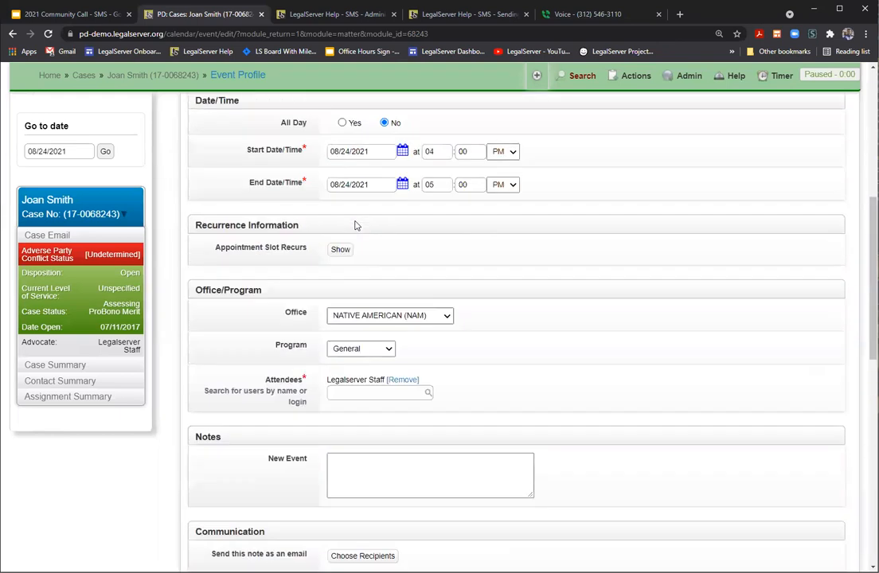
scroll(356, 225, "up", 4)
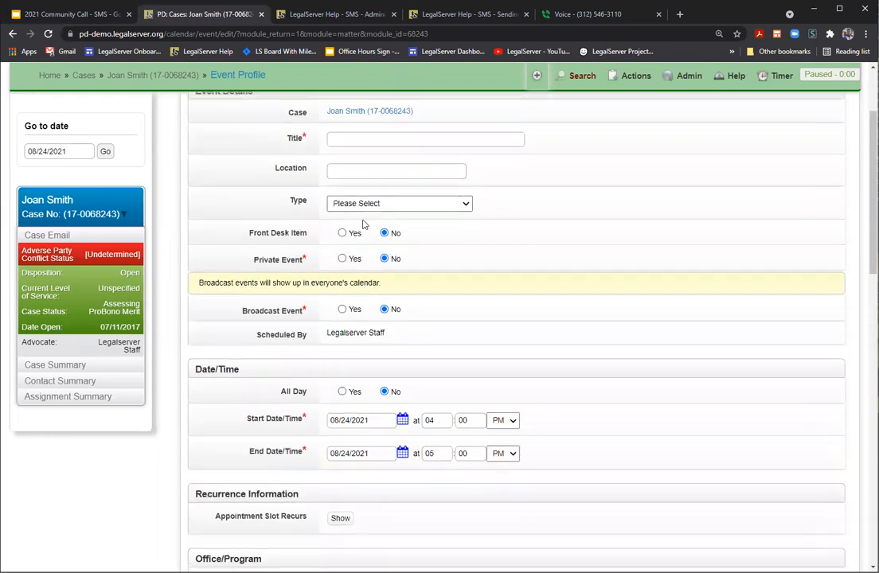
scroll(363, 225, "up", 1)
scroll(376, 273, "down", 3)
scroll(370, 287, "down", 2)
left_click(357, 385)
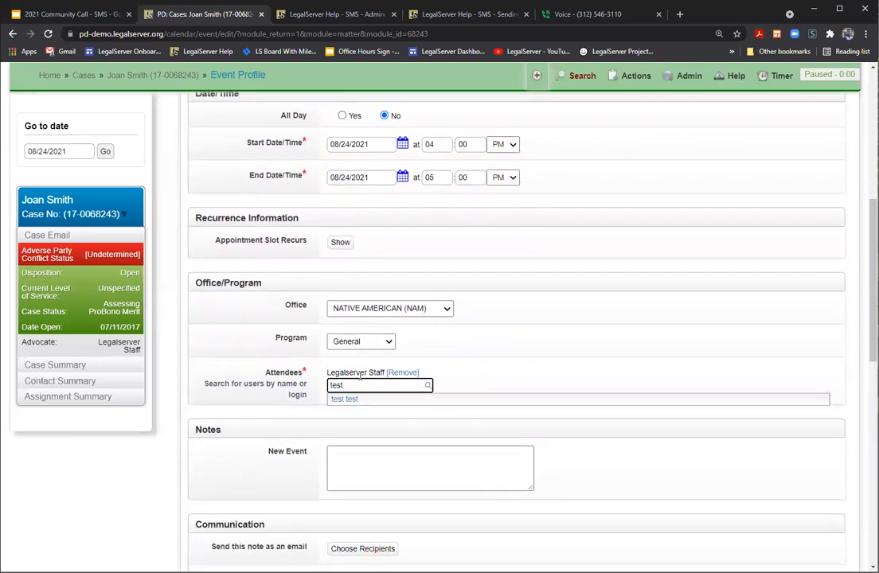
left_click(352, 398)
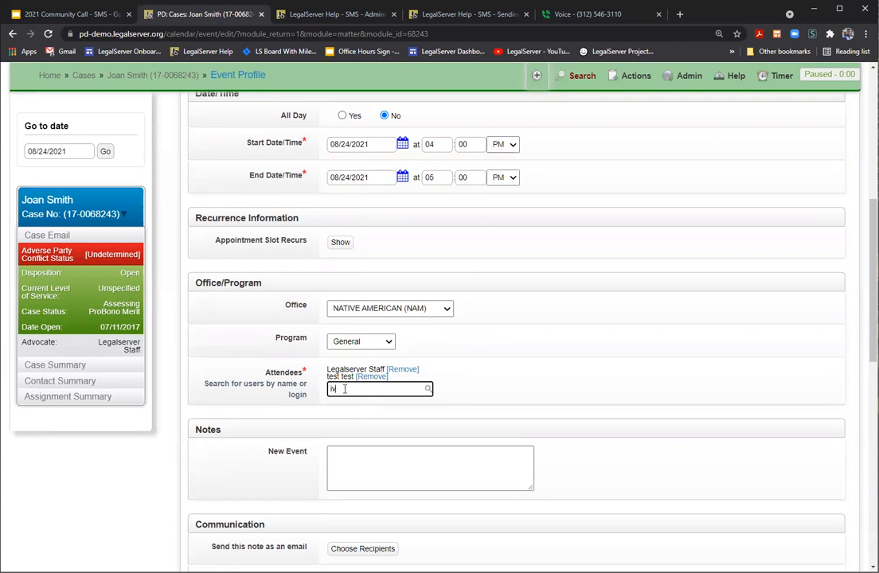
type("h")
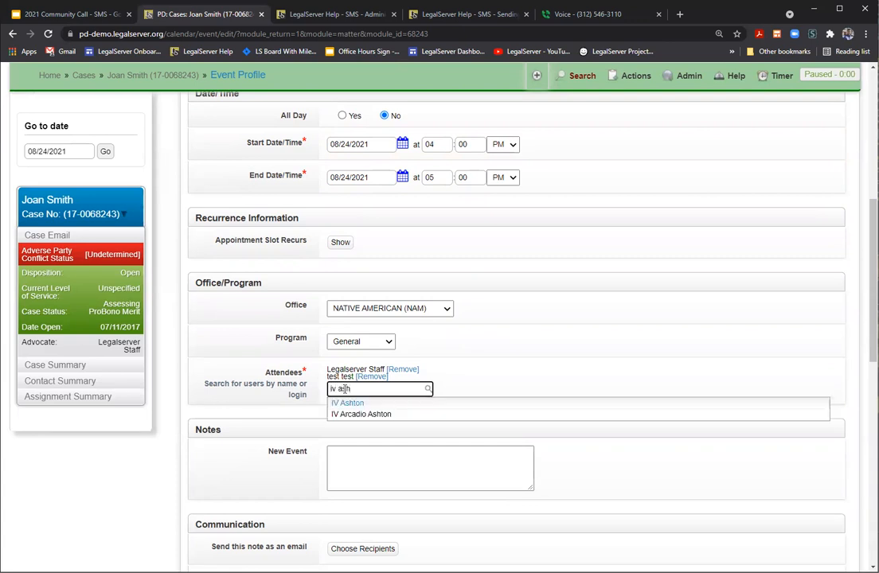
left_click(366, 413)
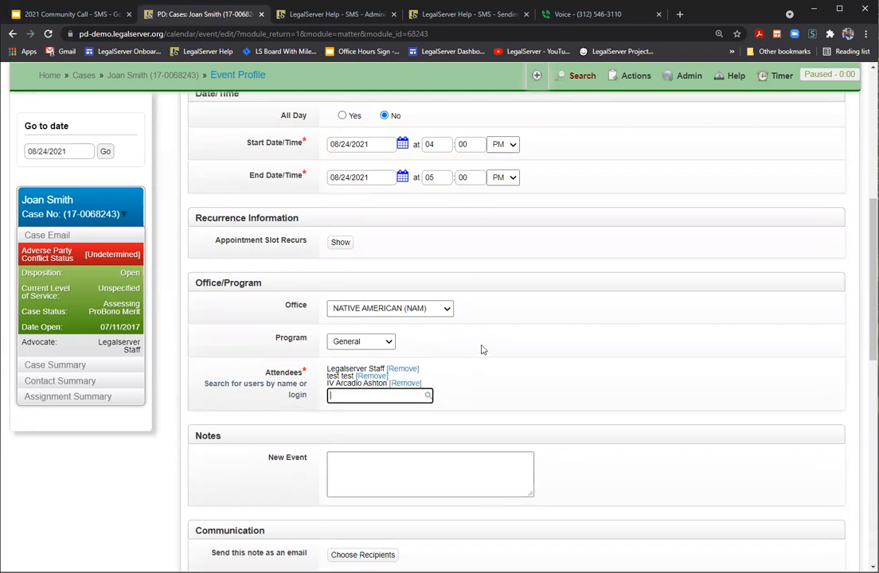
scroll(680, 342, "down", 5)
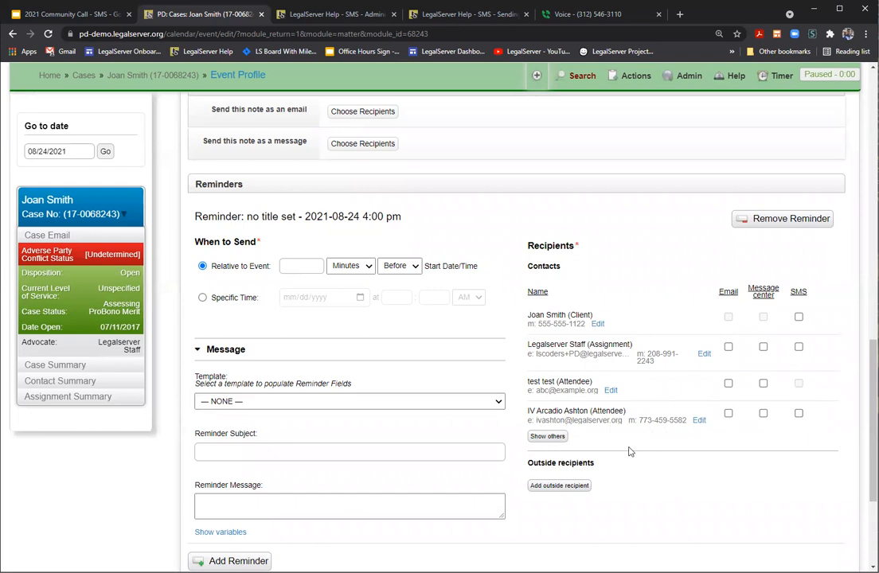
Step: Add outside-recipient fields and enter 'test' as the reminder subject and message
scroll(659, 461, "down", 3)
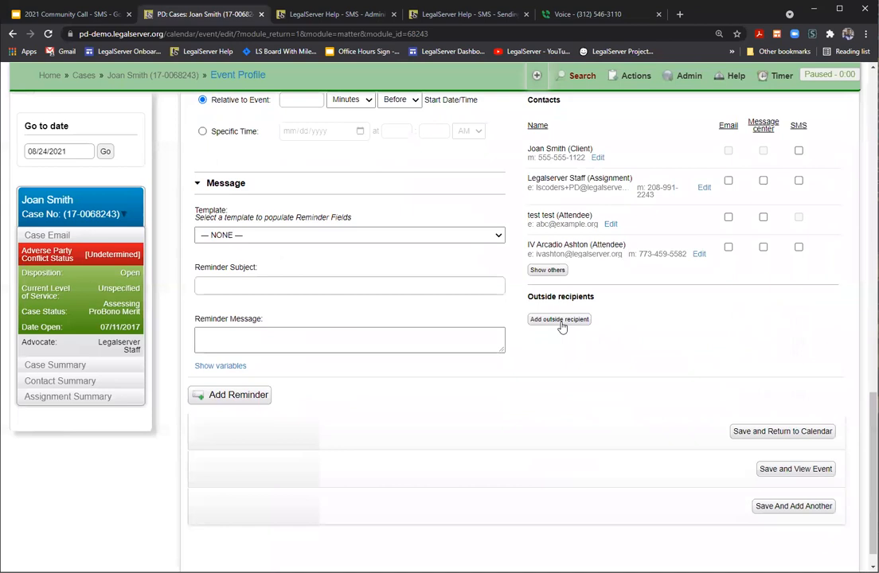
left_click(559, 320)
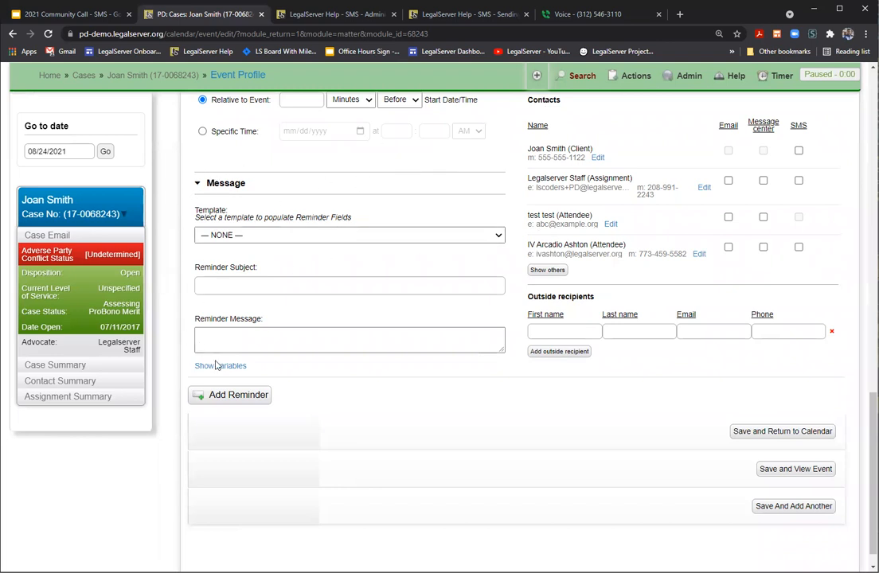
left_click(213, 283)
type("test")
left_click(205, 337)
type("test")
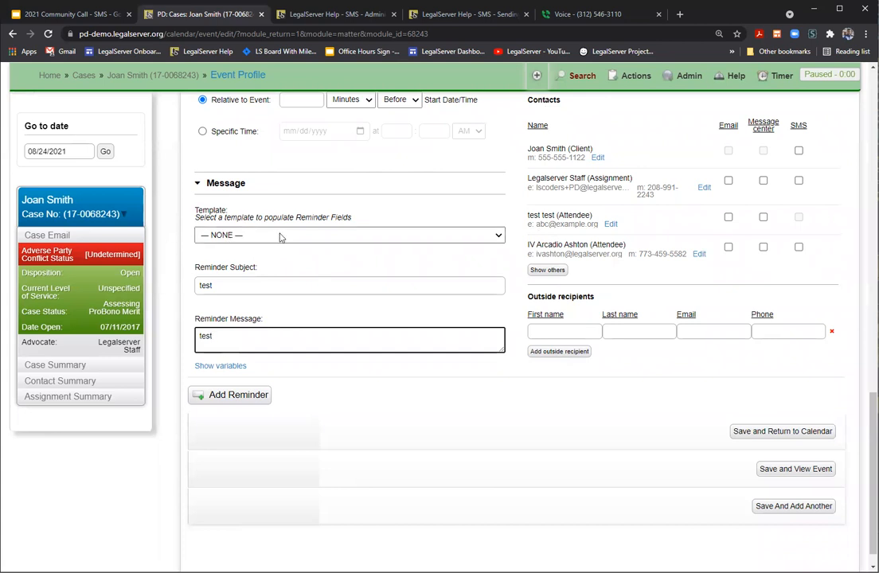
Step: Apply the Hearing Reminder template, then switch to 'This is a test... (Spanish)'
left_click(326, 236)
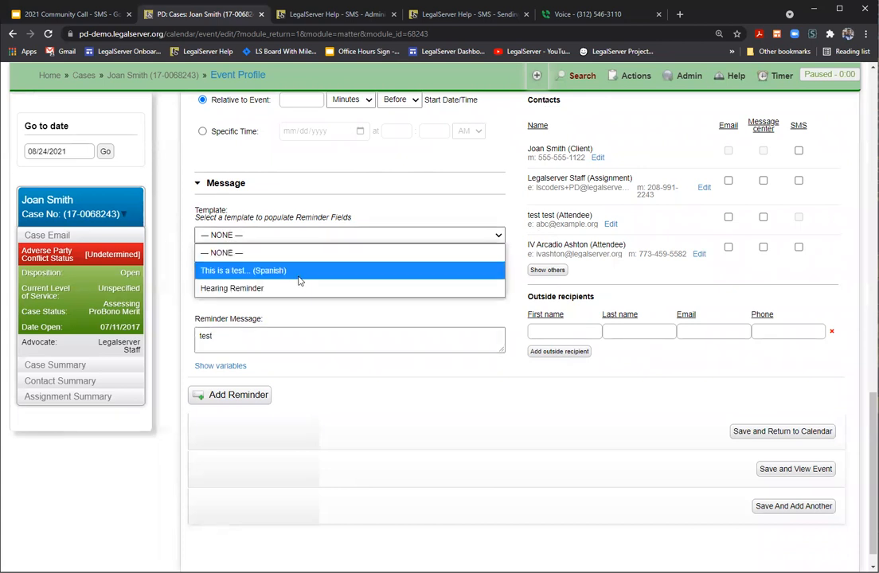
left_click(297, 287)
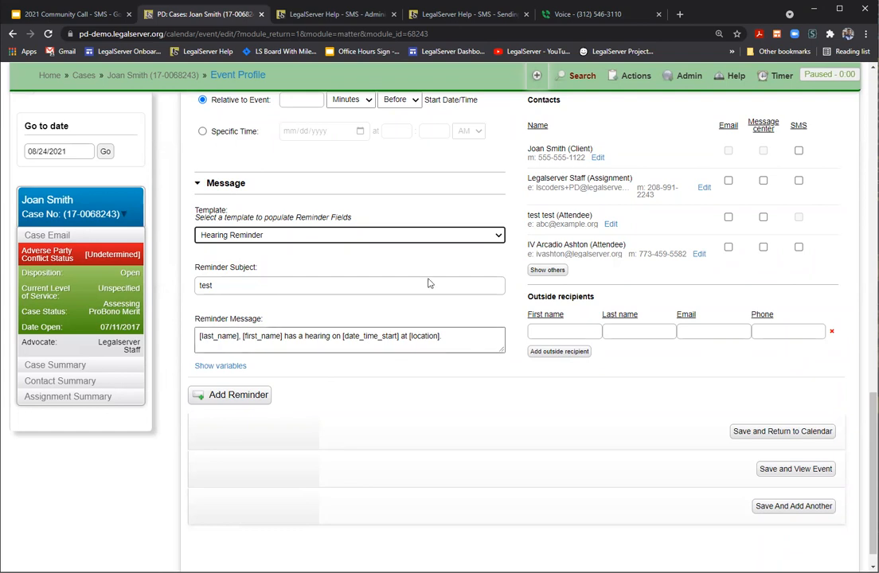
left_click(406, 237)
left_click(358, 271)
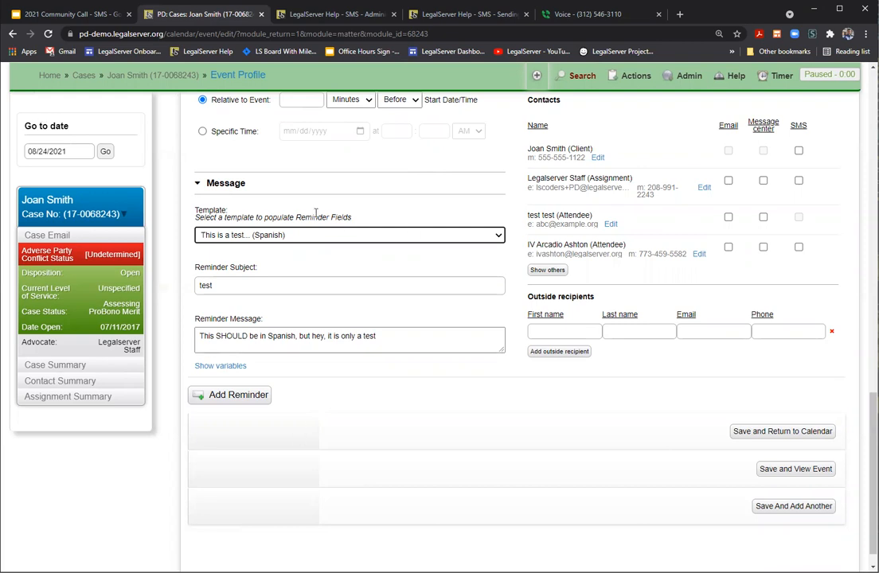
scroll(402, 302, "up", 8)
scroll(226, 251, "up", 5)
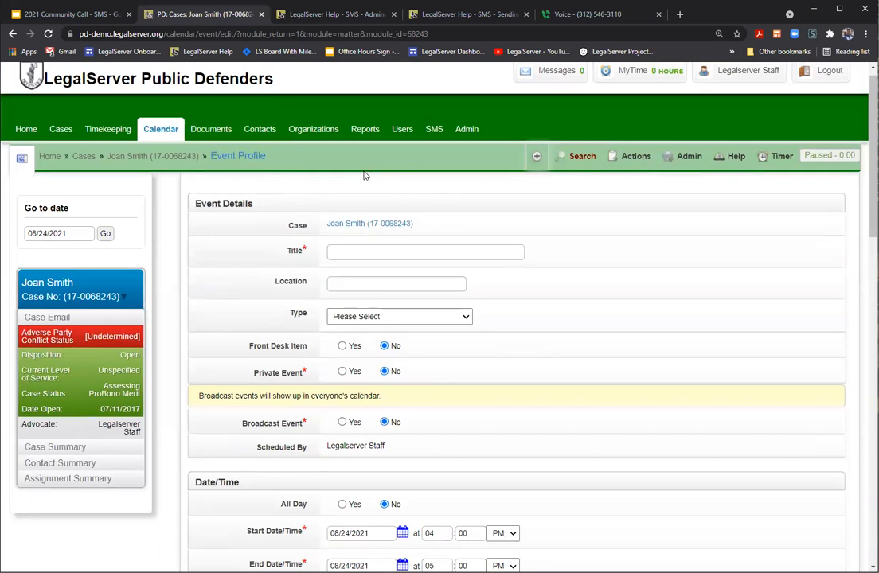
Step: Create a new non-case event from the Calendar's Actions > New Event and add a reminder
left_click(163, 135)
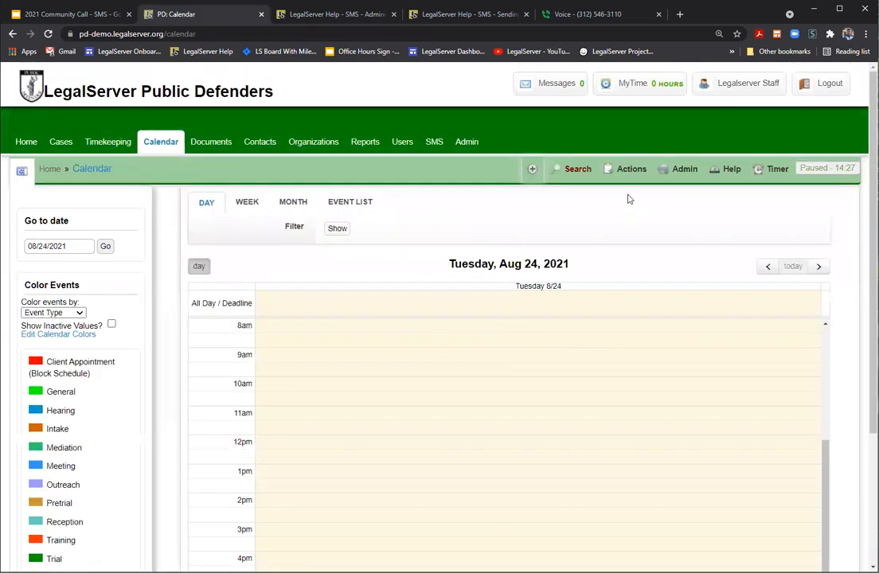
left_click(631, 168)
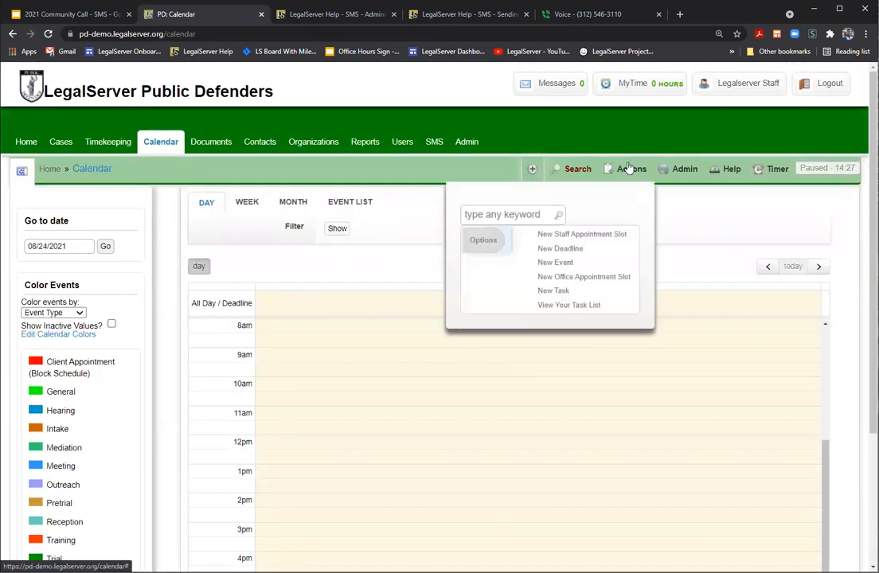
left_click(580, 264)
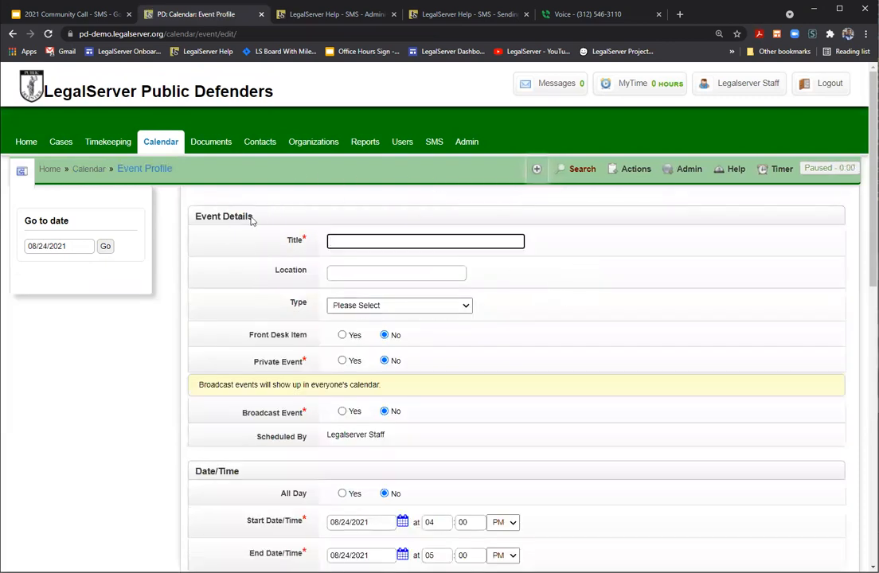
scroll(351, 262, "down", 8)
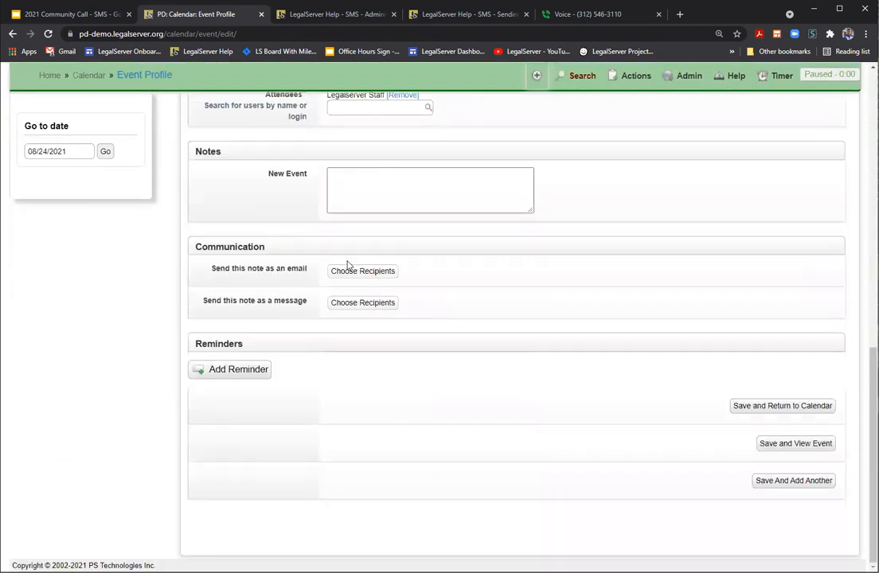
left_click(256, 370)
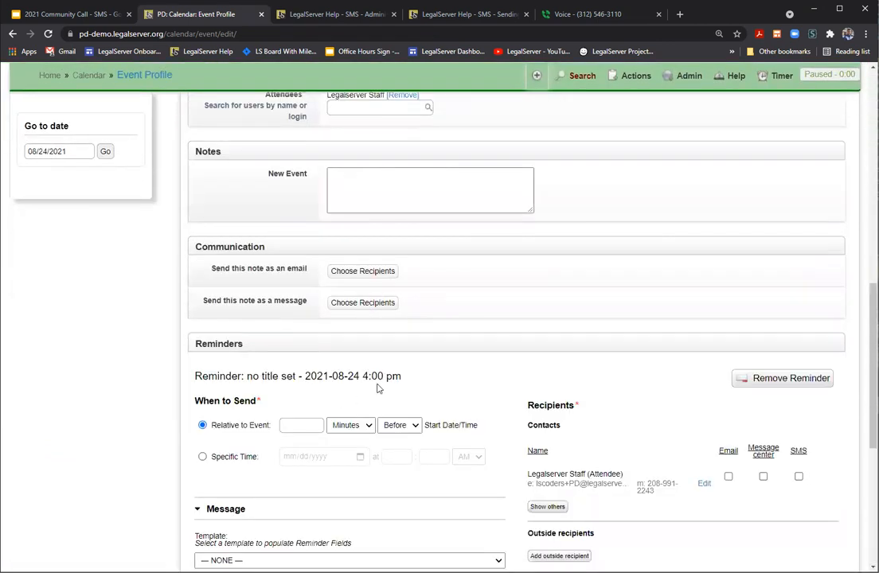
scroll(386, 385, "down", 3)
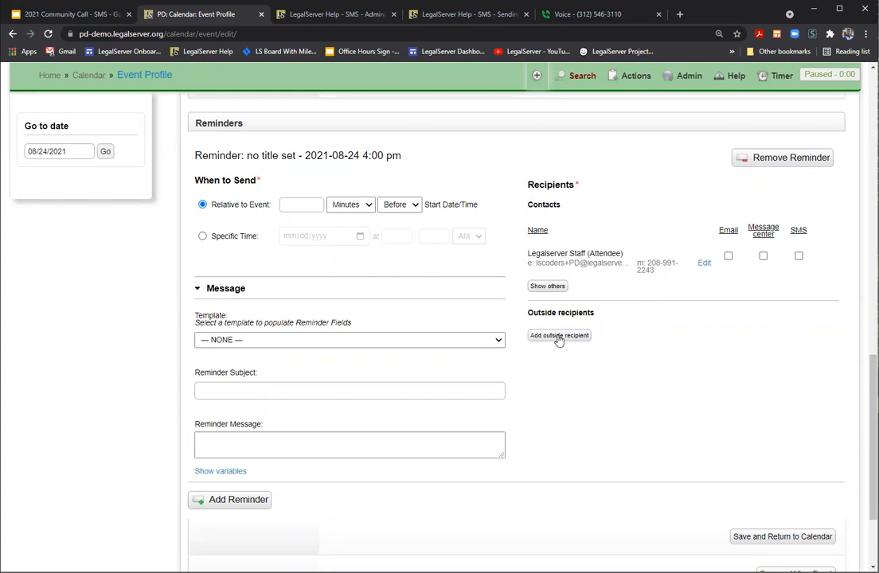
scroll(557, 339, "up", 15)
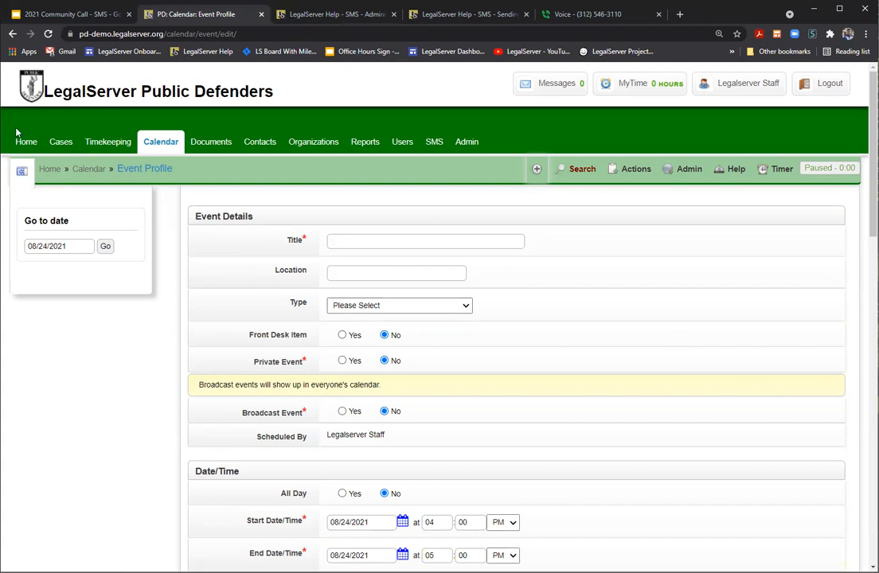
Step: Open the client's case from Cases and go to its Actions > SMS page
left_click(62, 145)
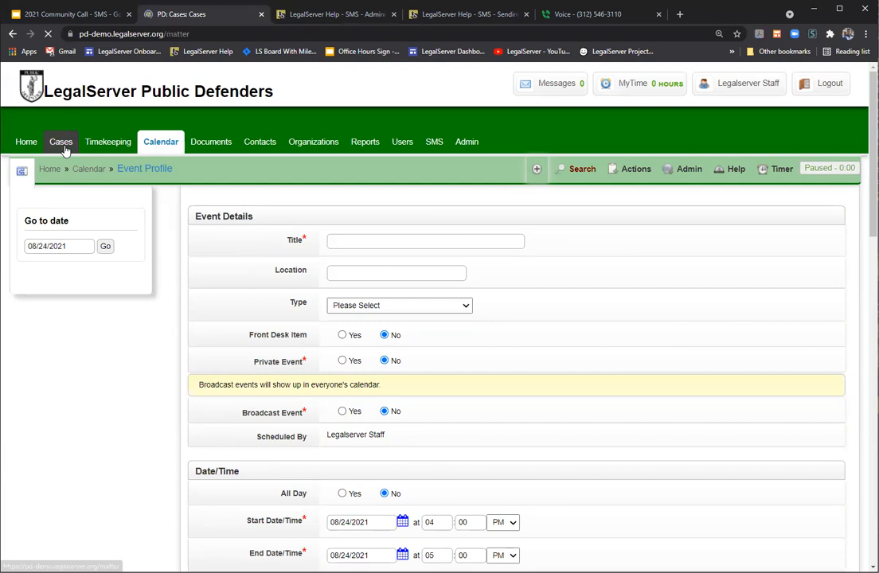
left_click(50, 300)
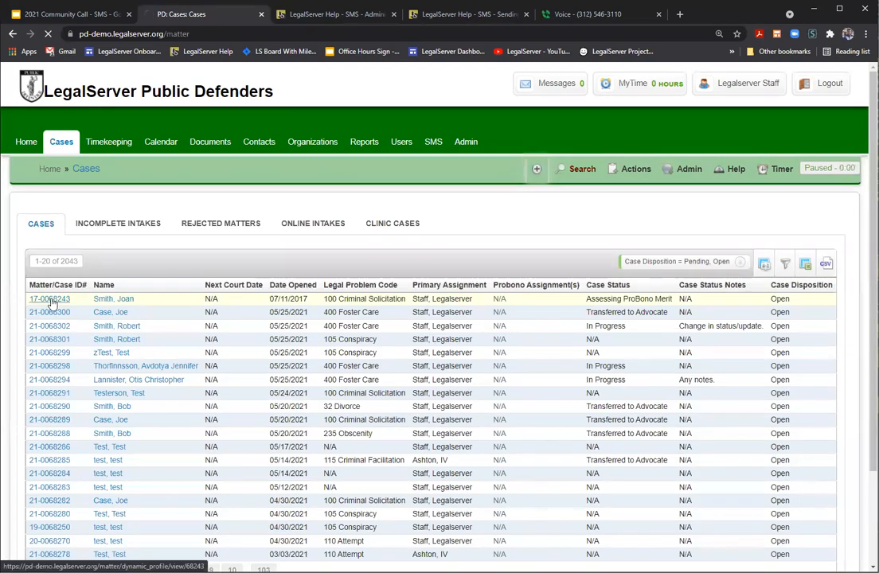
scroll(174, 254, "down", 1)
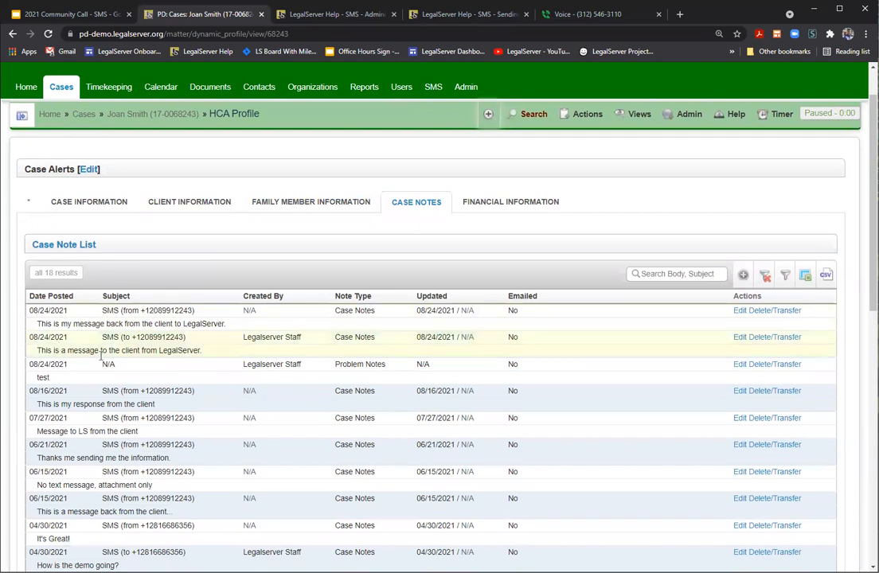
left_click(582, 114)
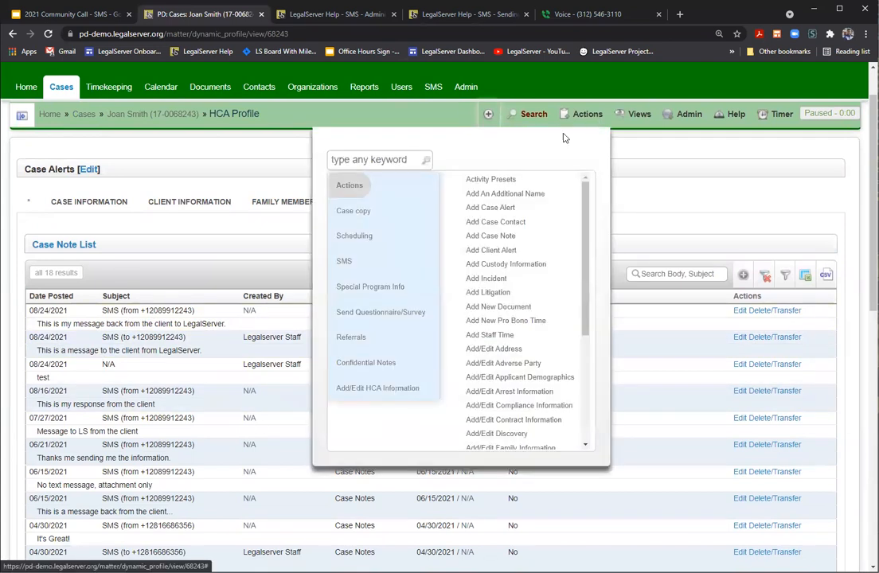
left_click(344, 261)
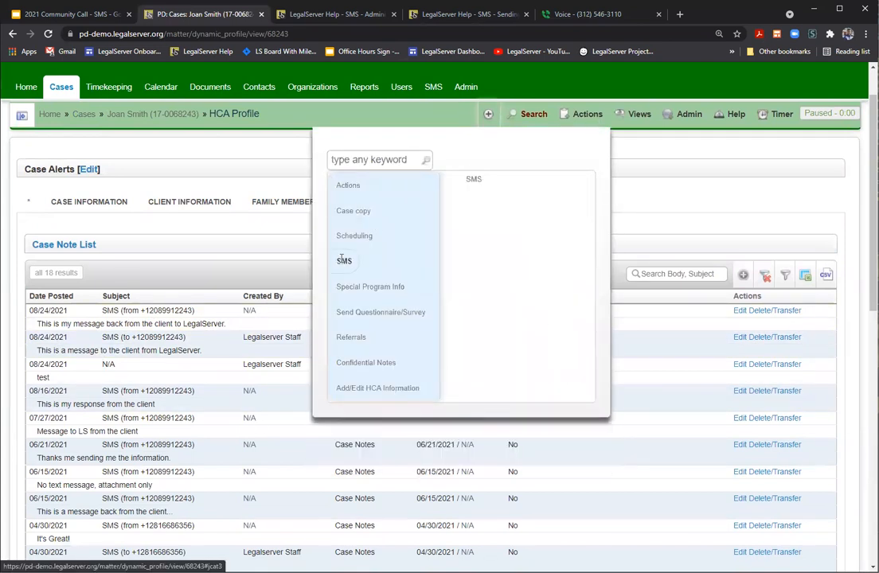
left_click(473, 182)
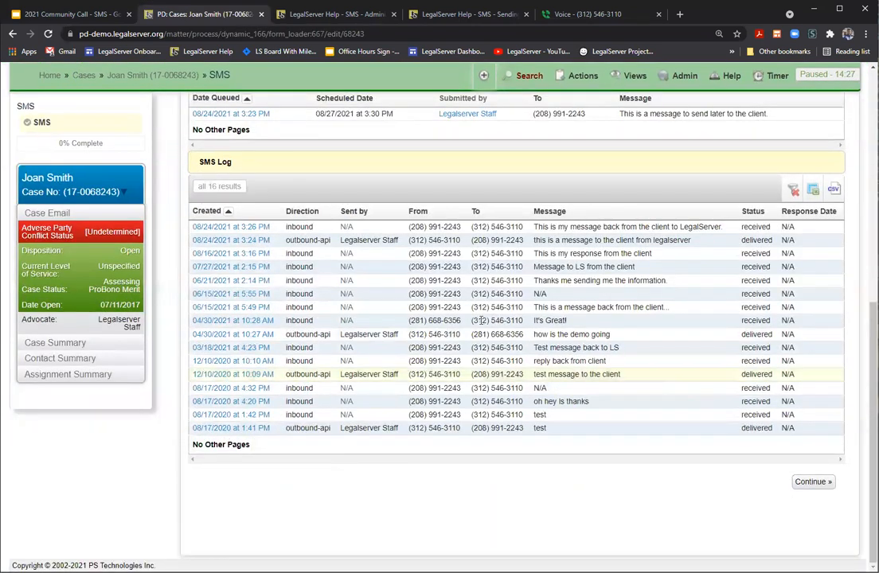
Step: Go back to the Home dashboard showing the SMS Received alert
scroll(258, 197, "up", 5)
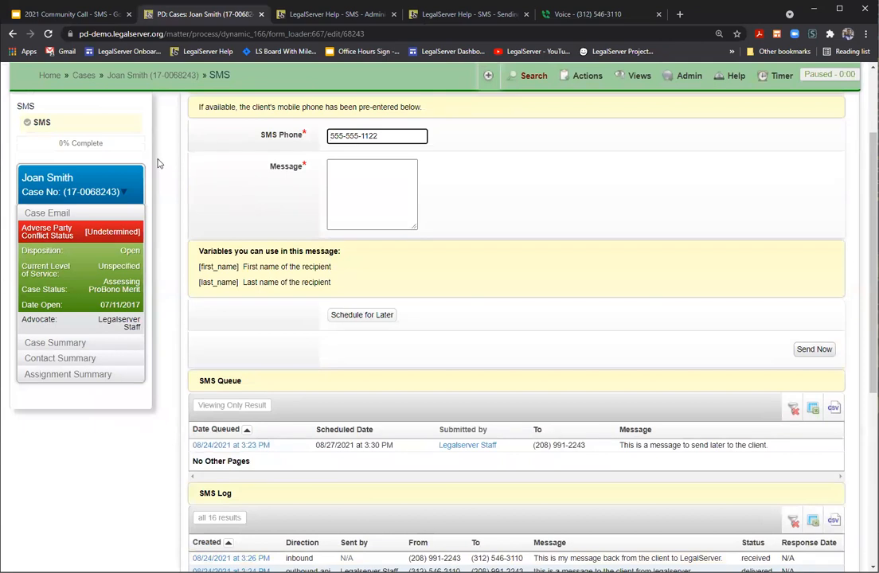
scroll(157, 164, "up", 3)
scroll(11, 144, "up", 1)
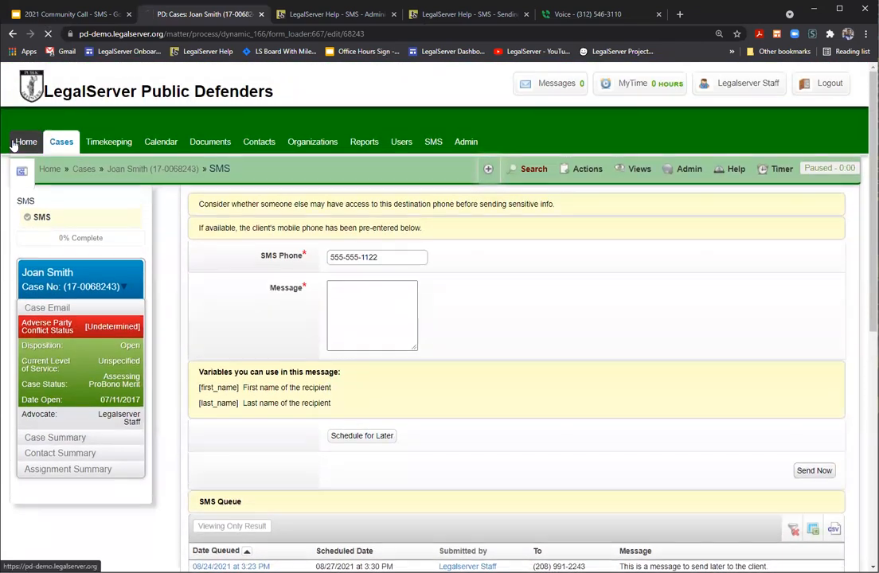
left_click(22, 141)
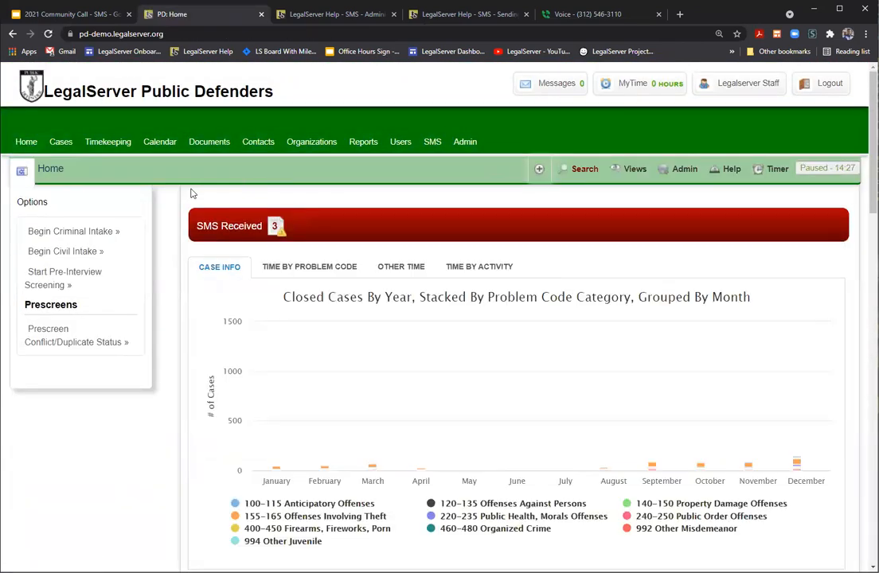